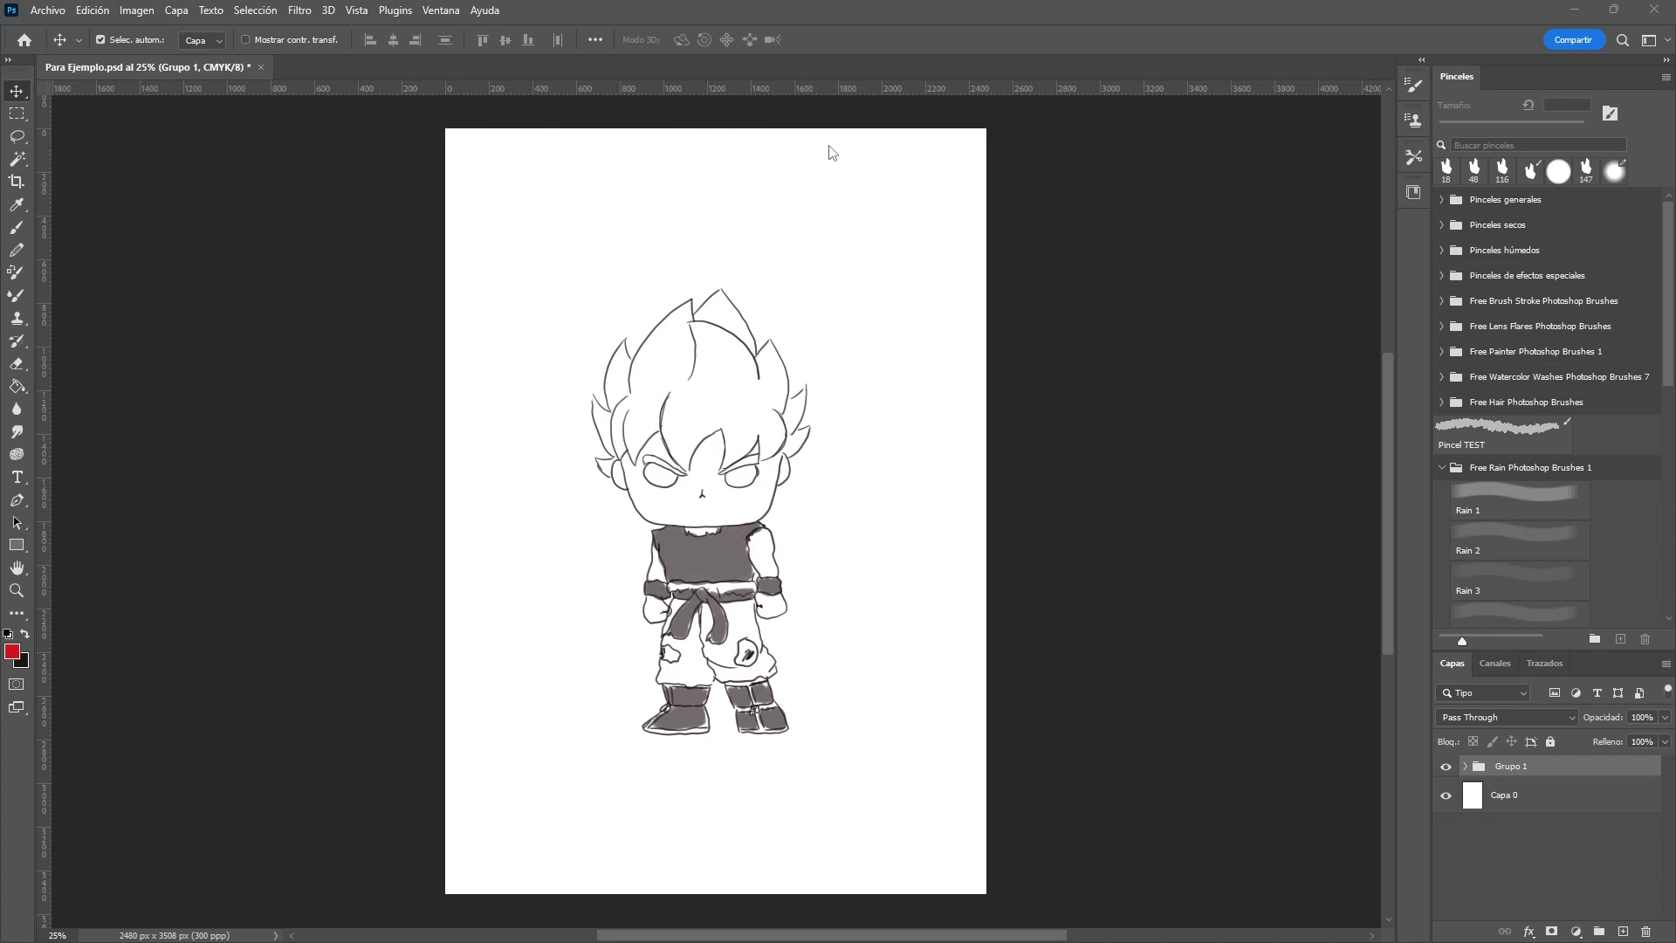
Step: Confirm Para Ejemplo.psd is in CMYK Color mode and open the Edición menu
click(137, 10)
mouse_move(158, 36)
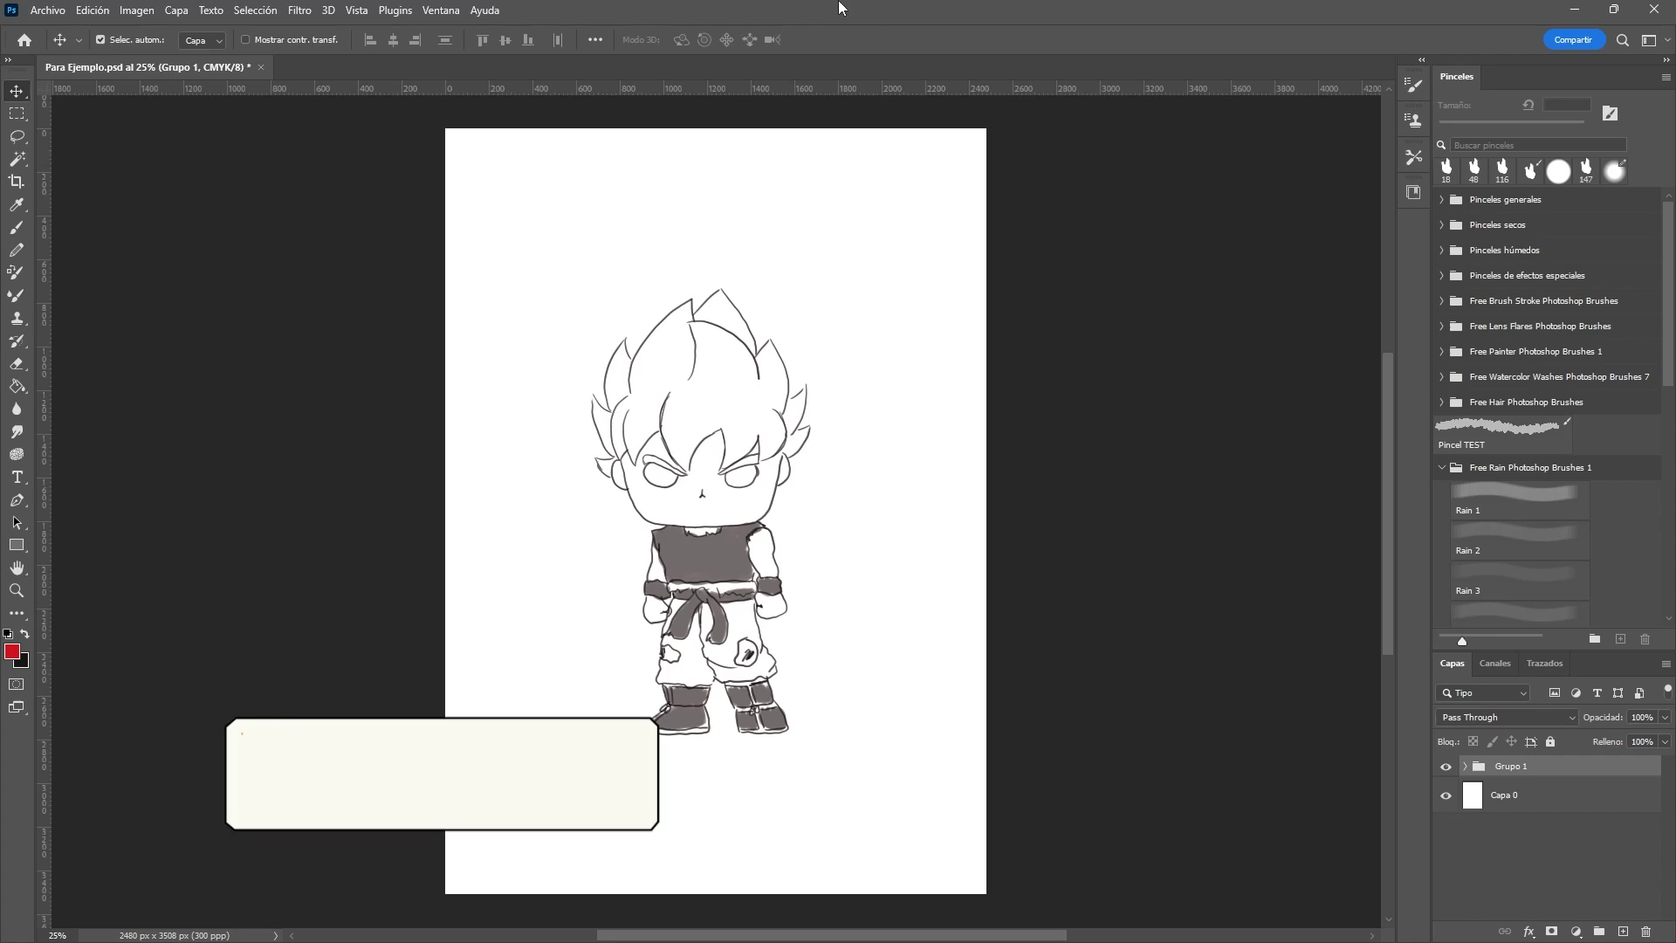
click(92, 10)
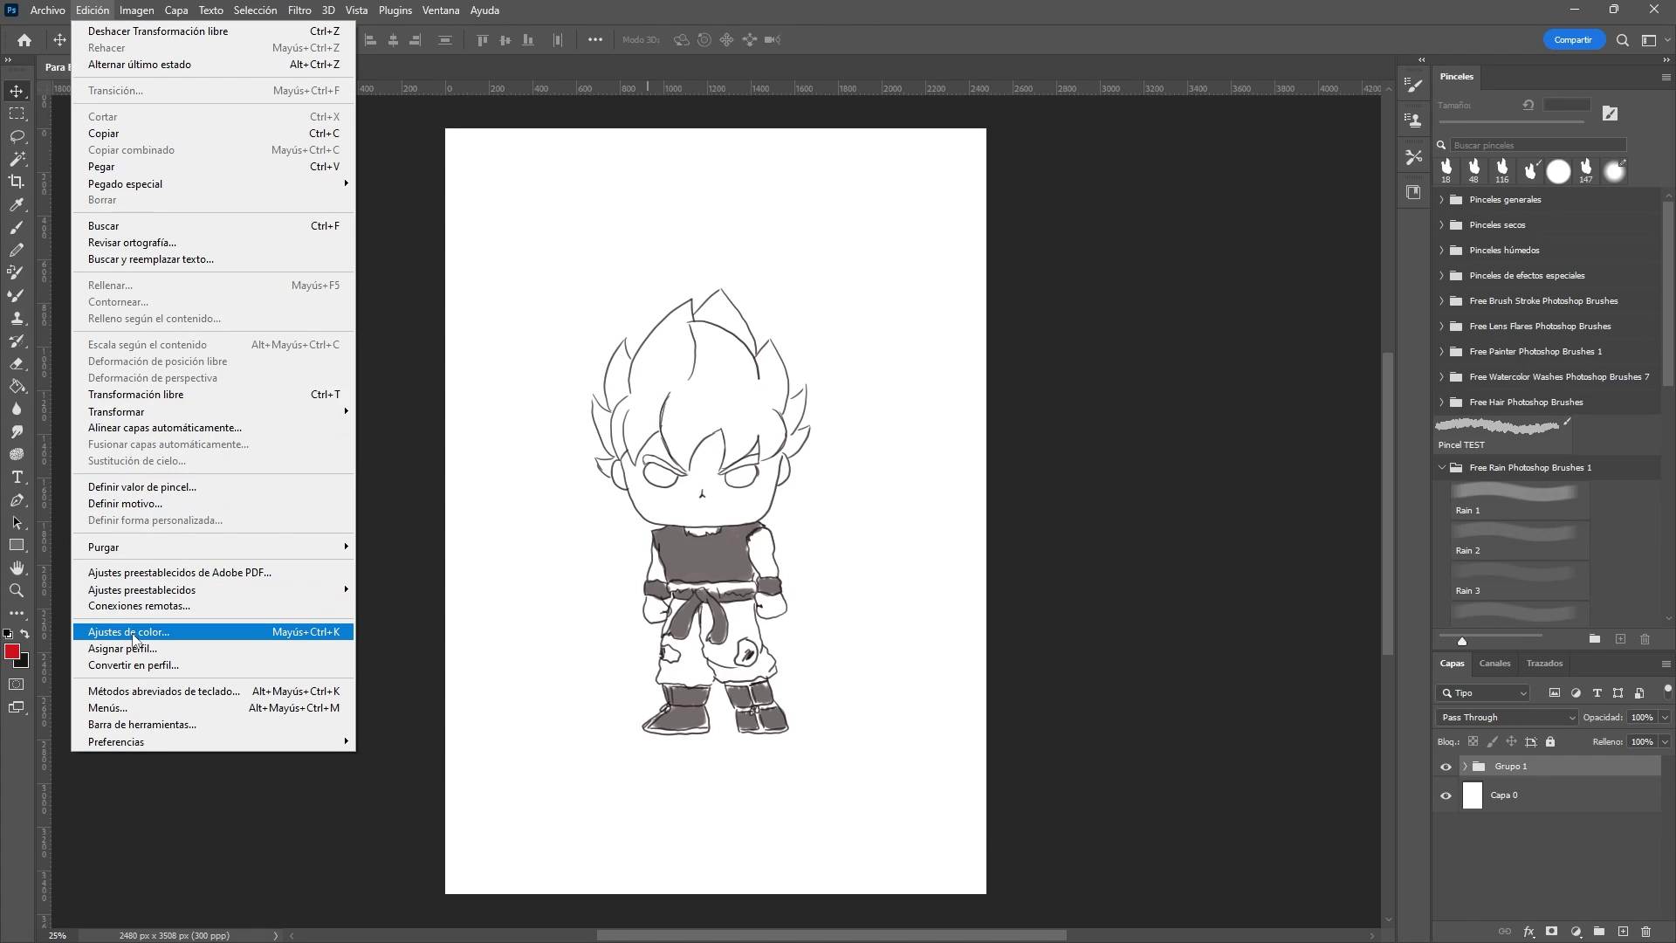
Step: In Ajustes de color, choose sRGB IEC61966-2.1 for RGB and U.S. Web Coated (SWOP) v2 for CMYK
click(250, 630)
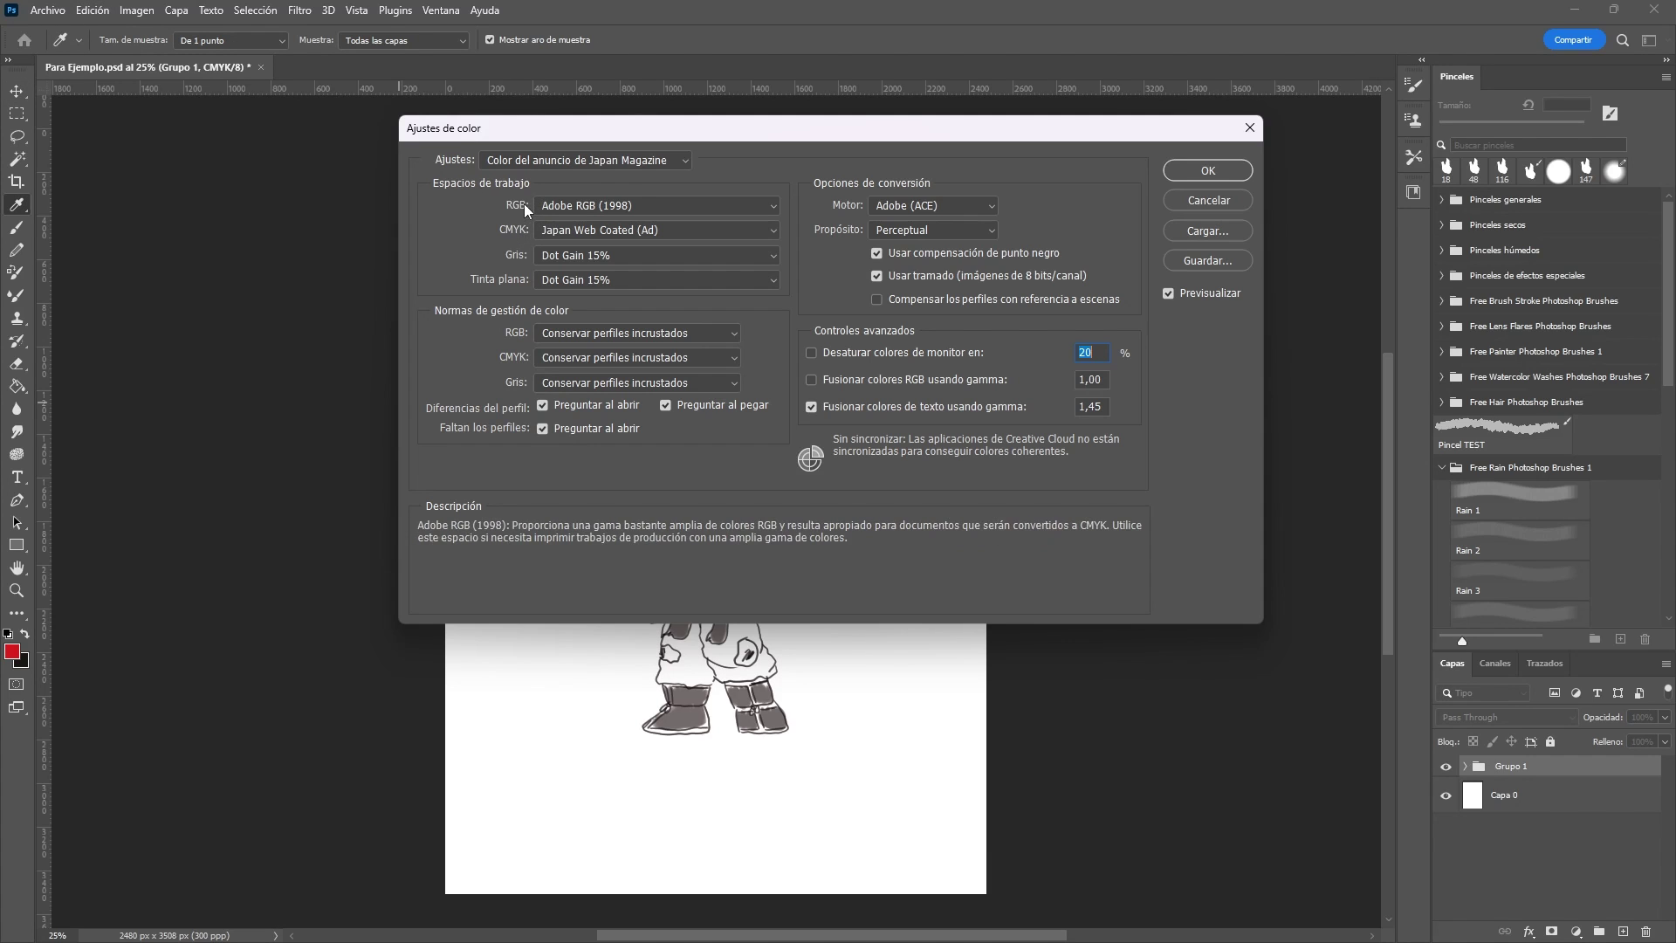
click(569, 201)
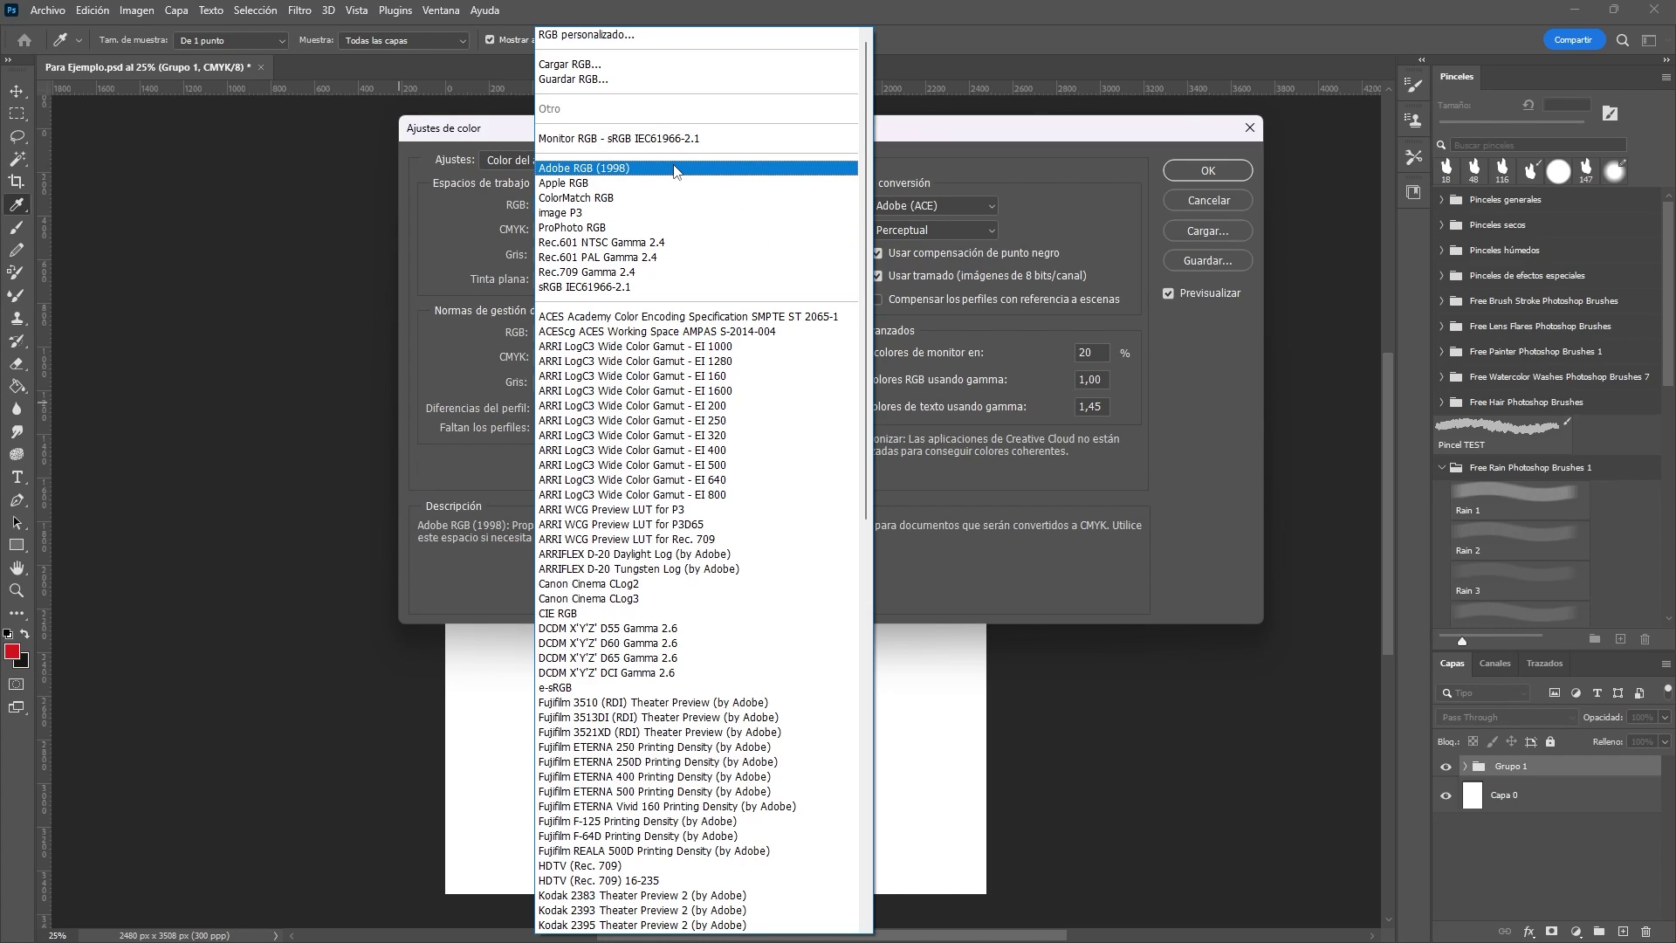
click(642, 289)
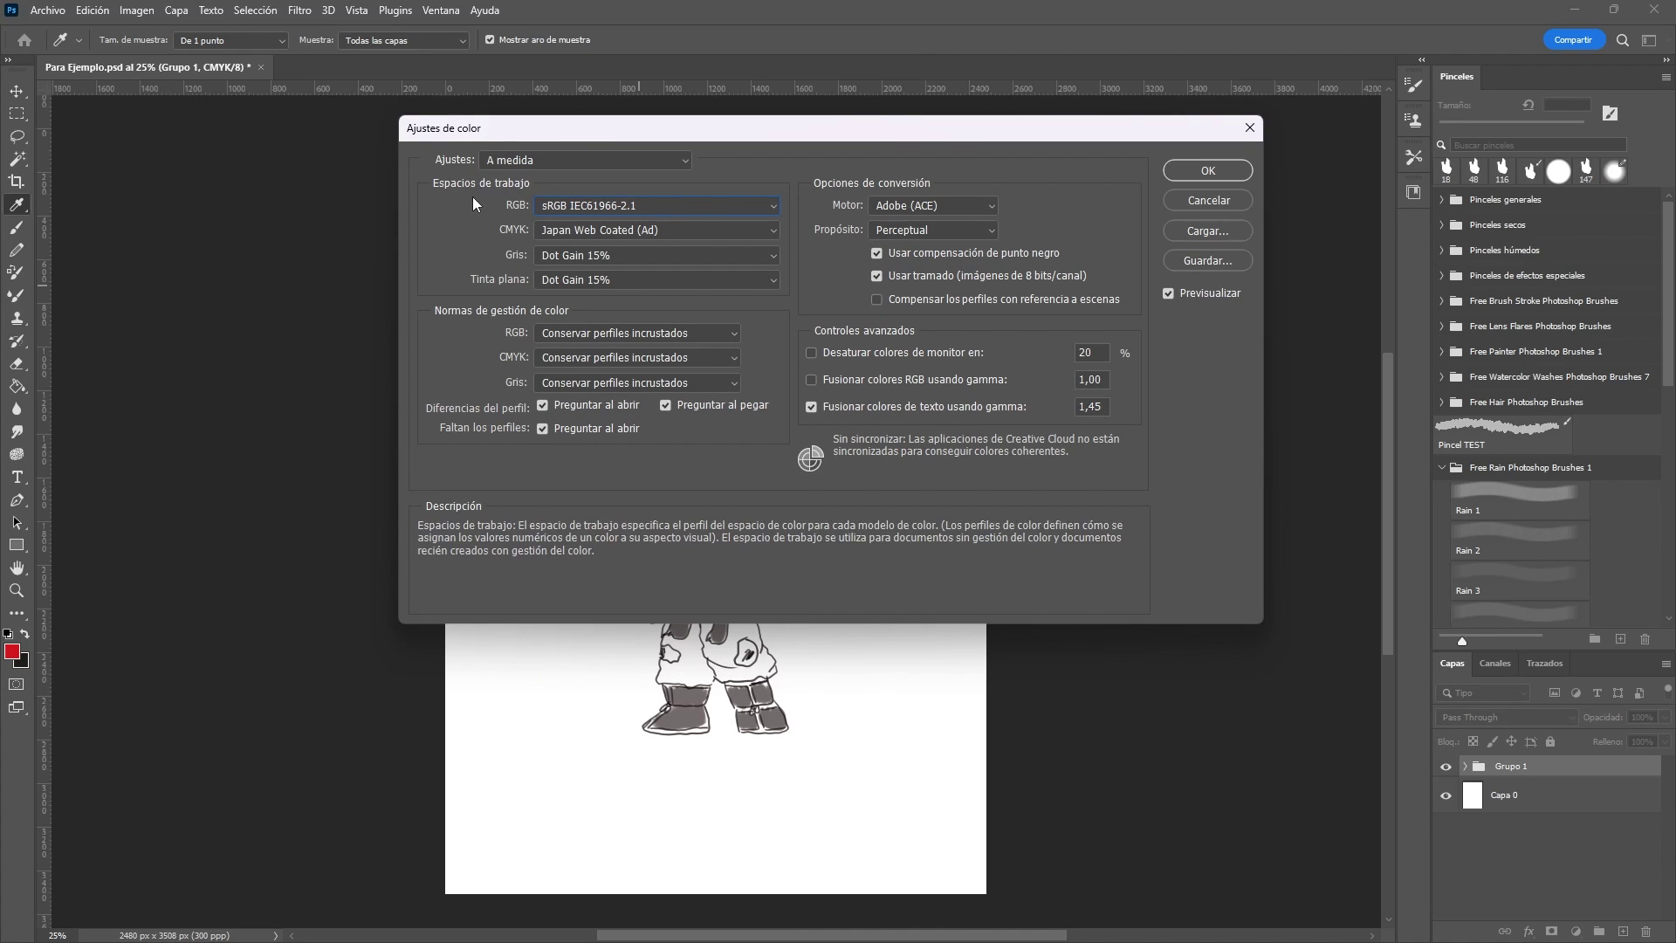
click(655, 230)
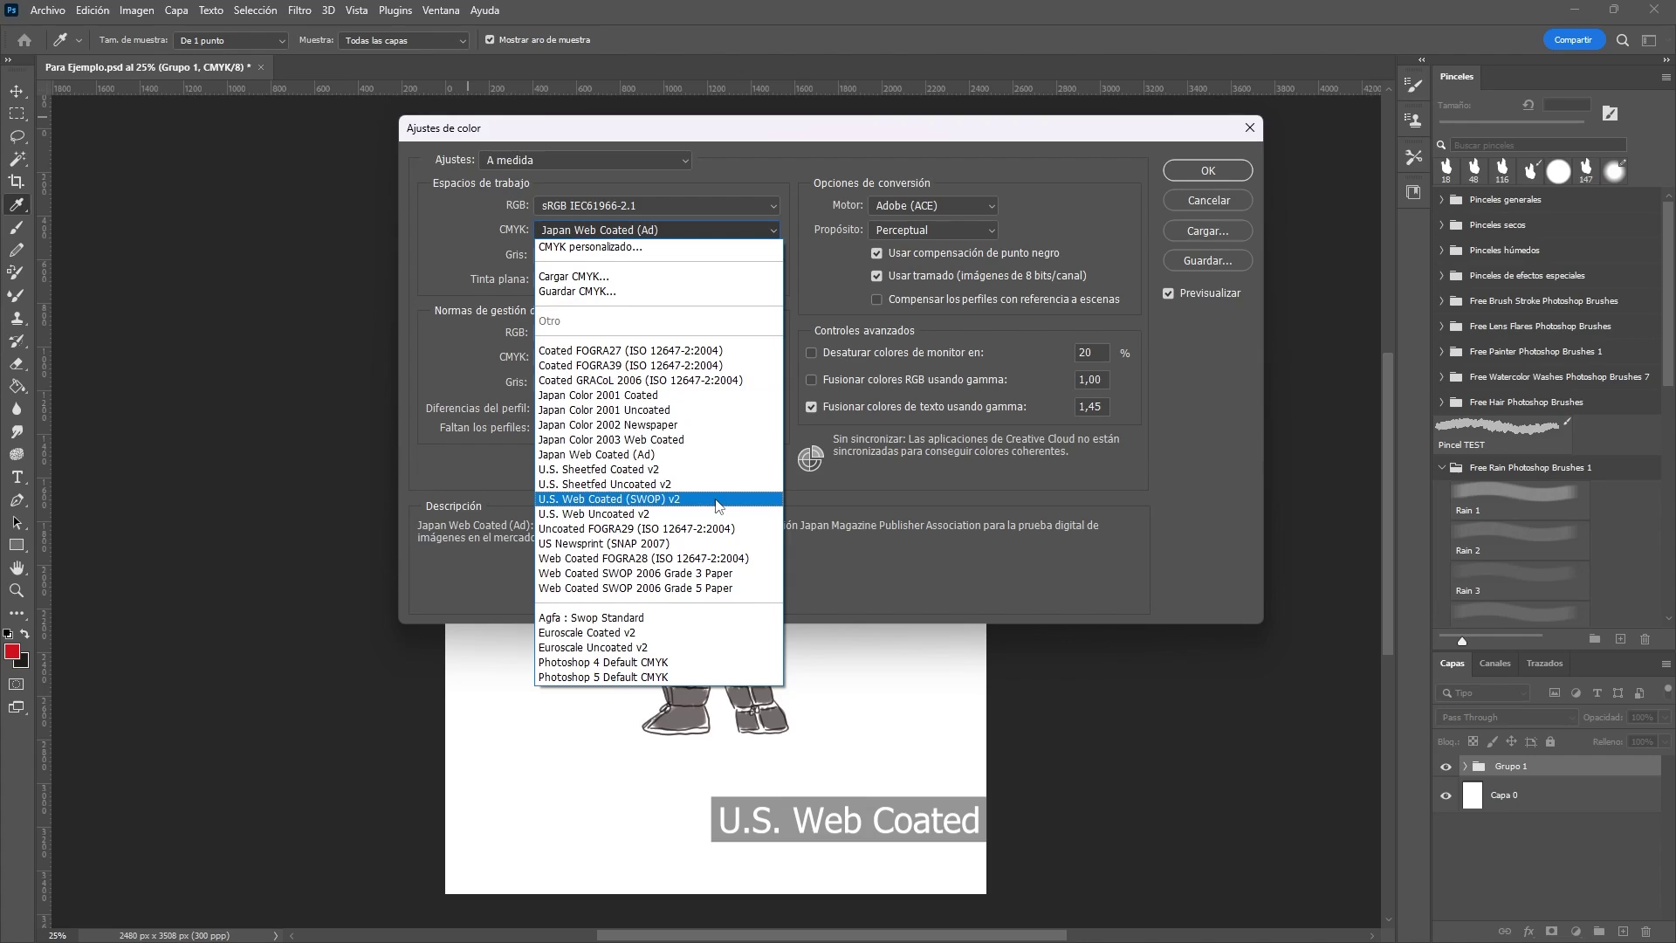
click(716, 500)
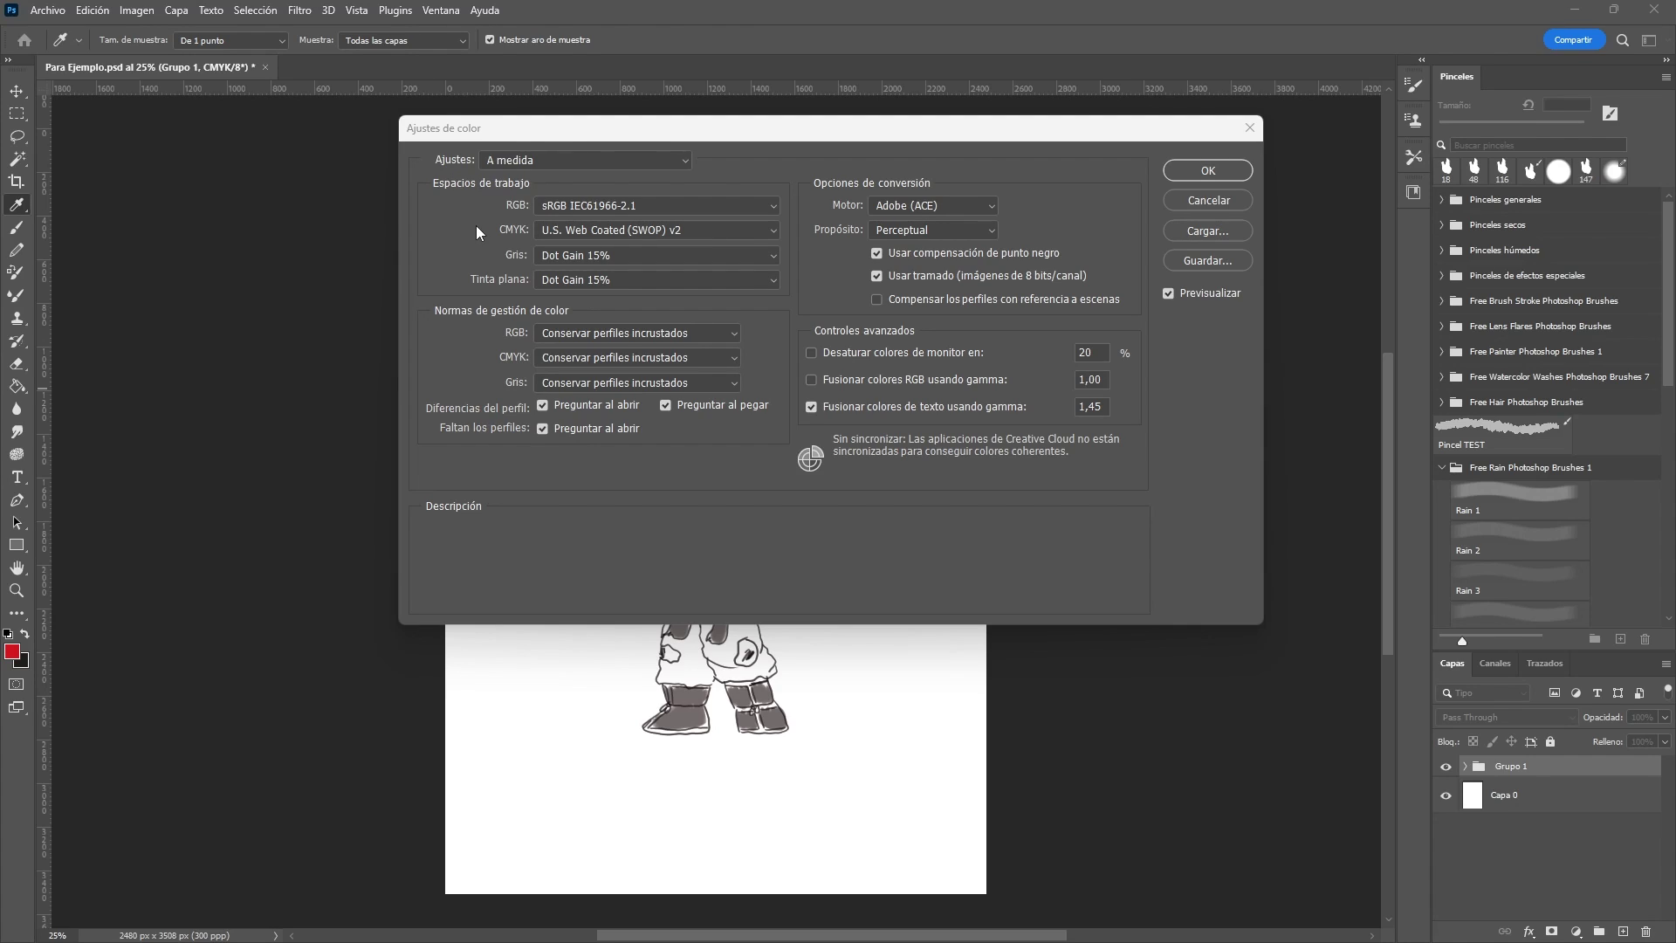
key(Escape)
key(v)
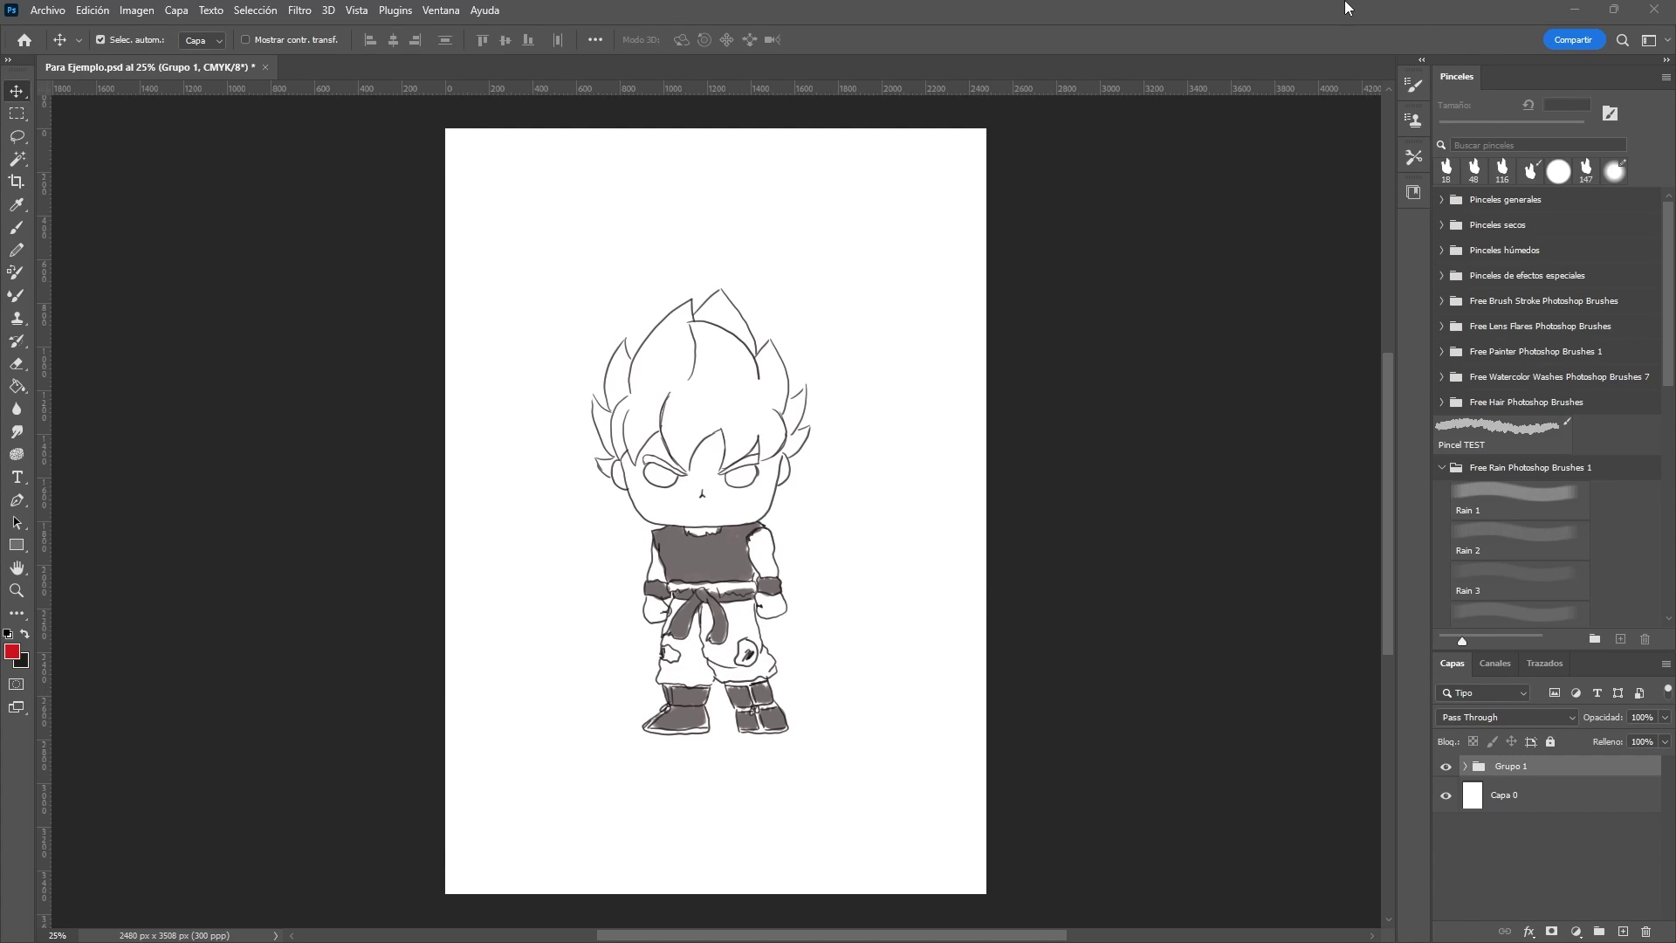
Step: Show the Color panel and widen the right-hand panel dock
click(454, 12)
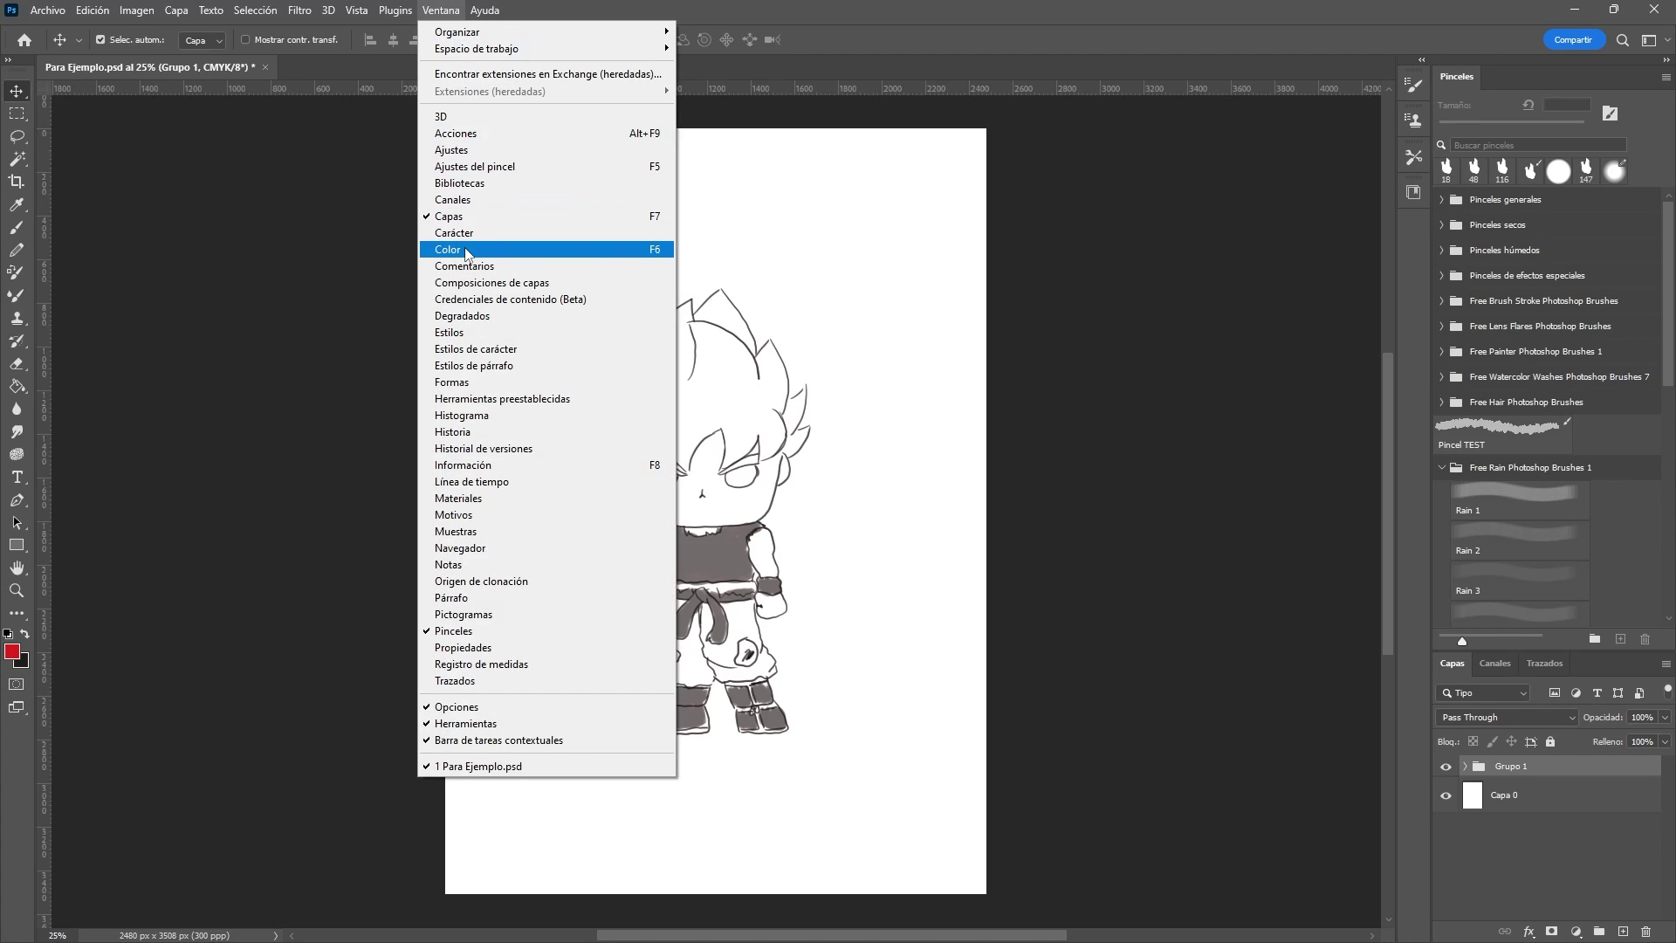
key(F6)
click(467, 251)
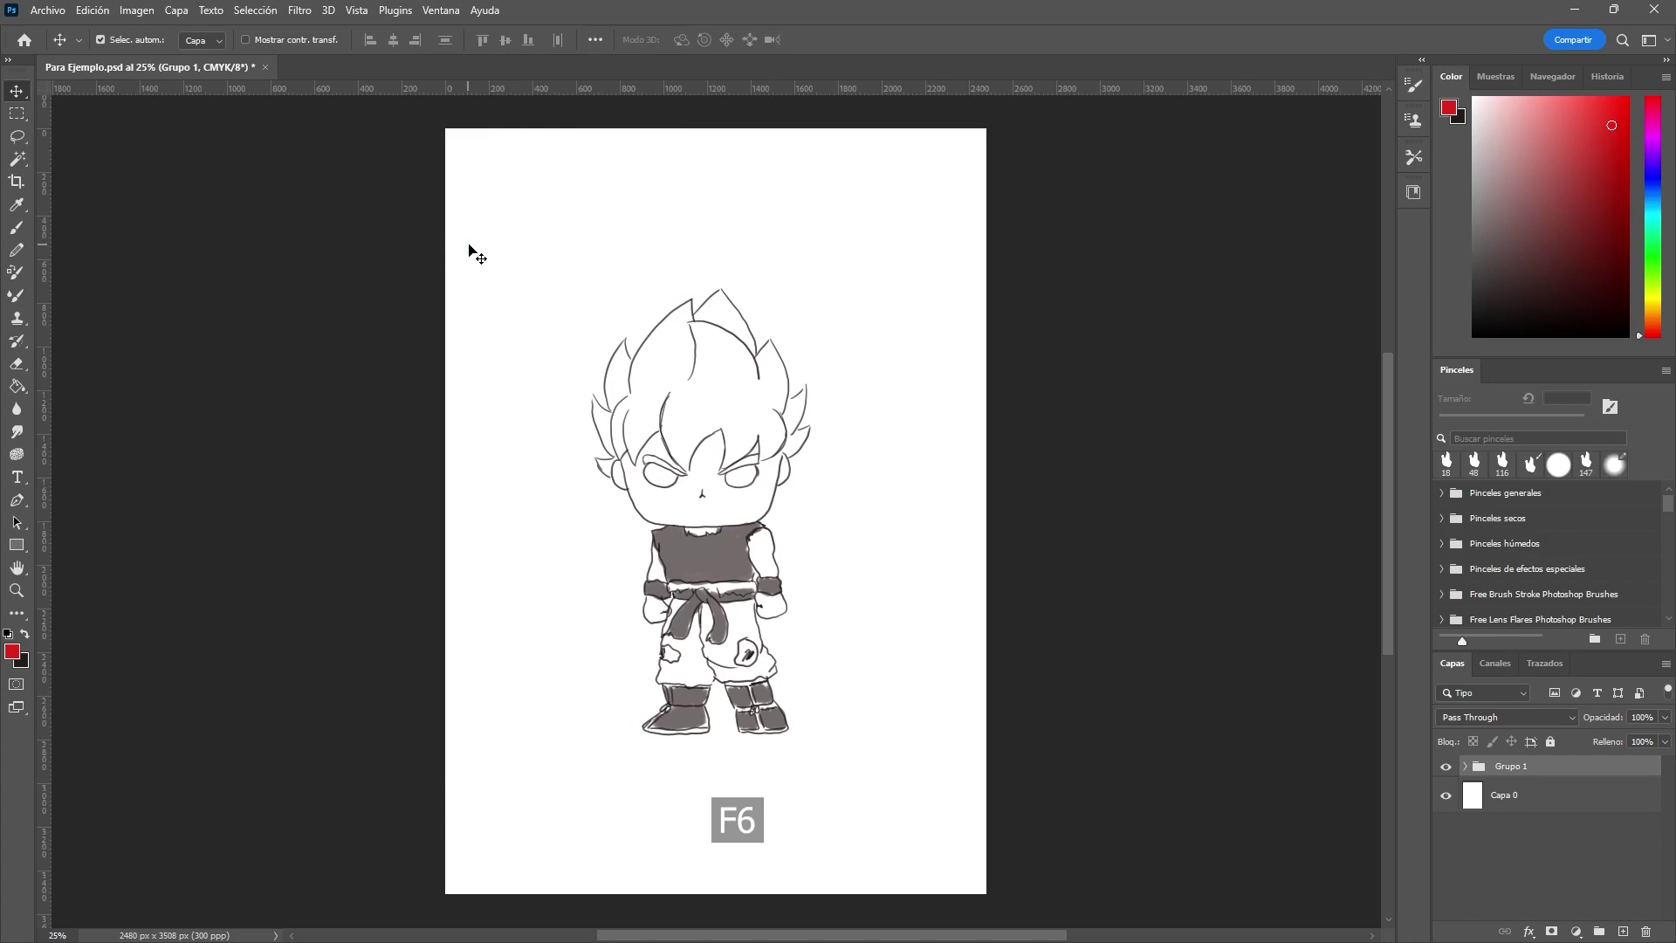
click(1493, 79)
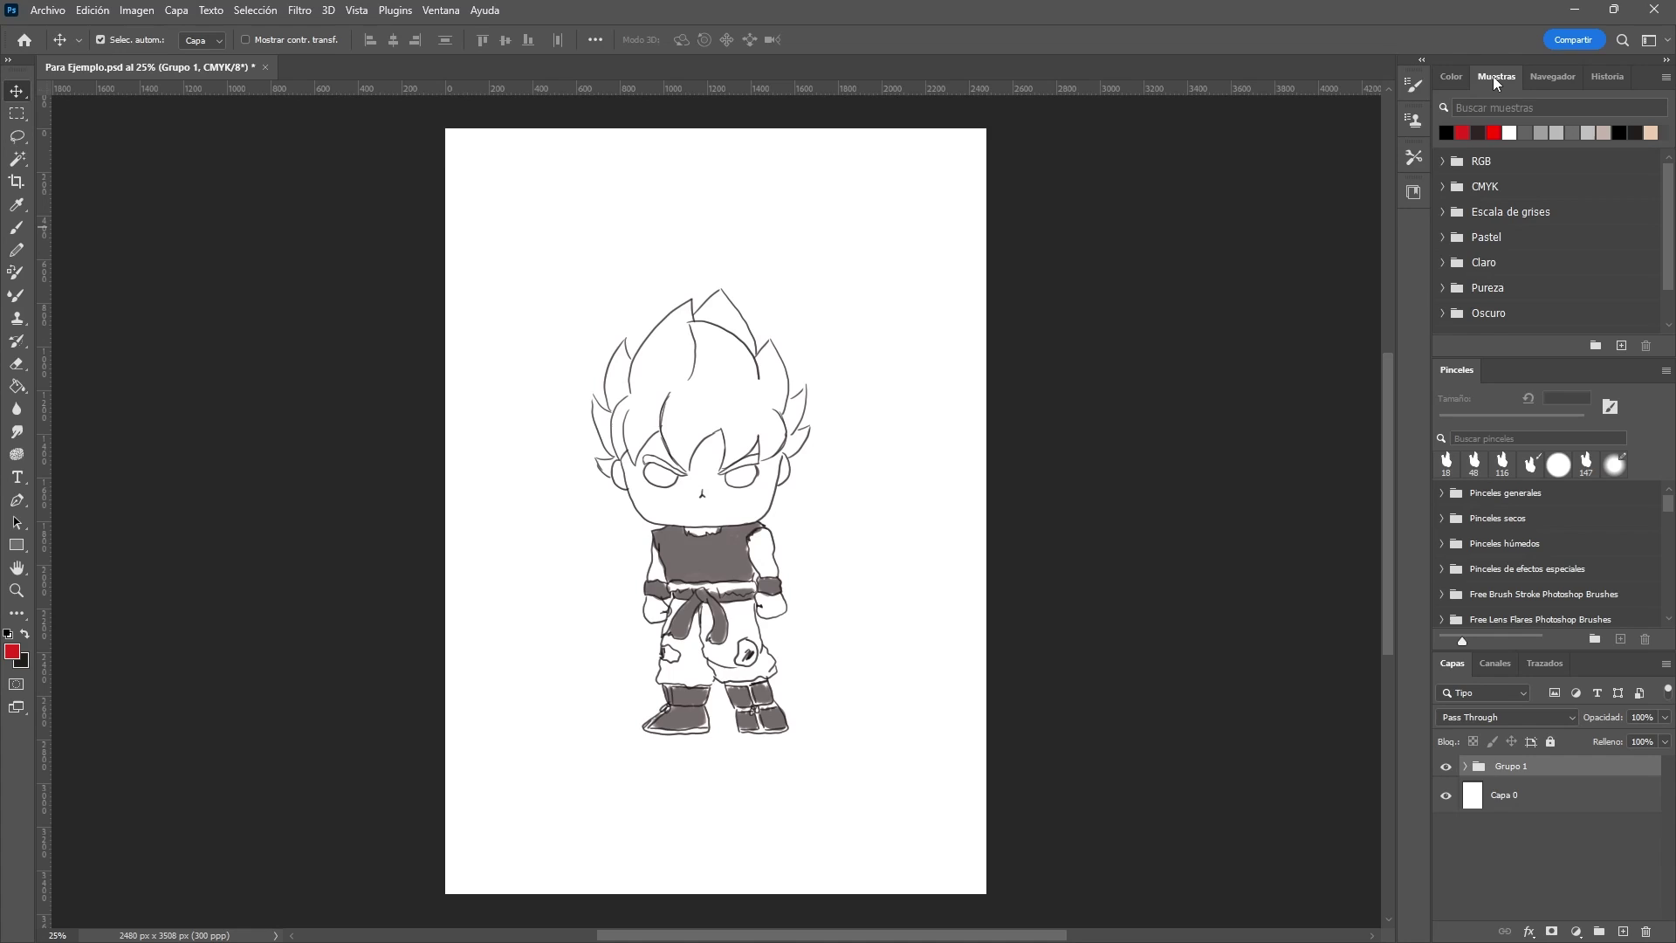
click(1450, 78)
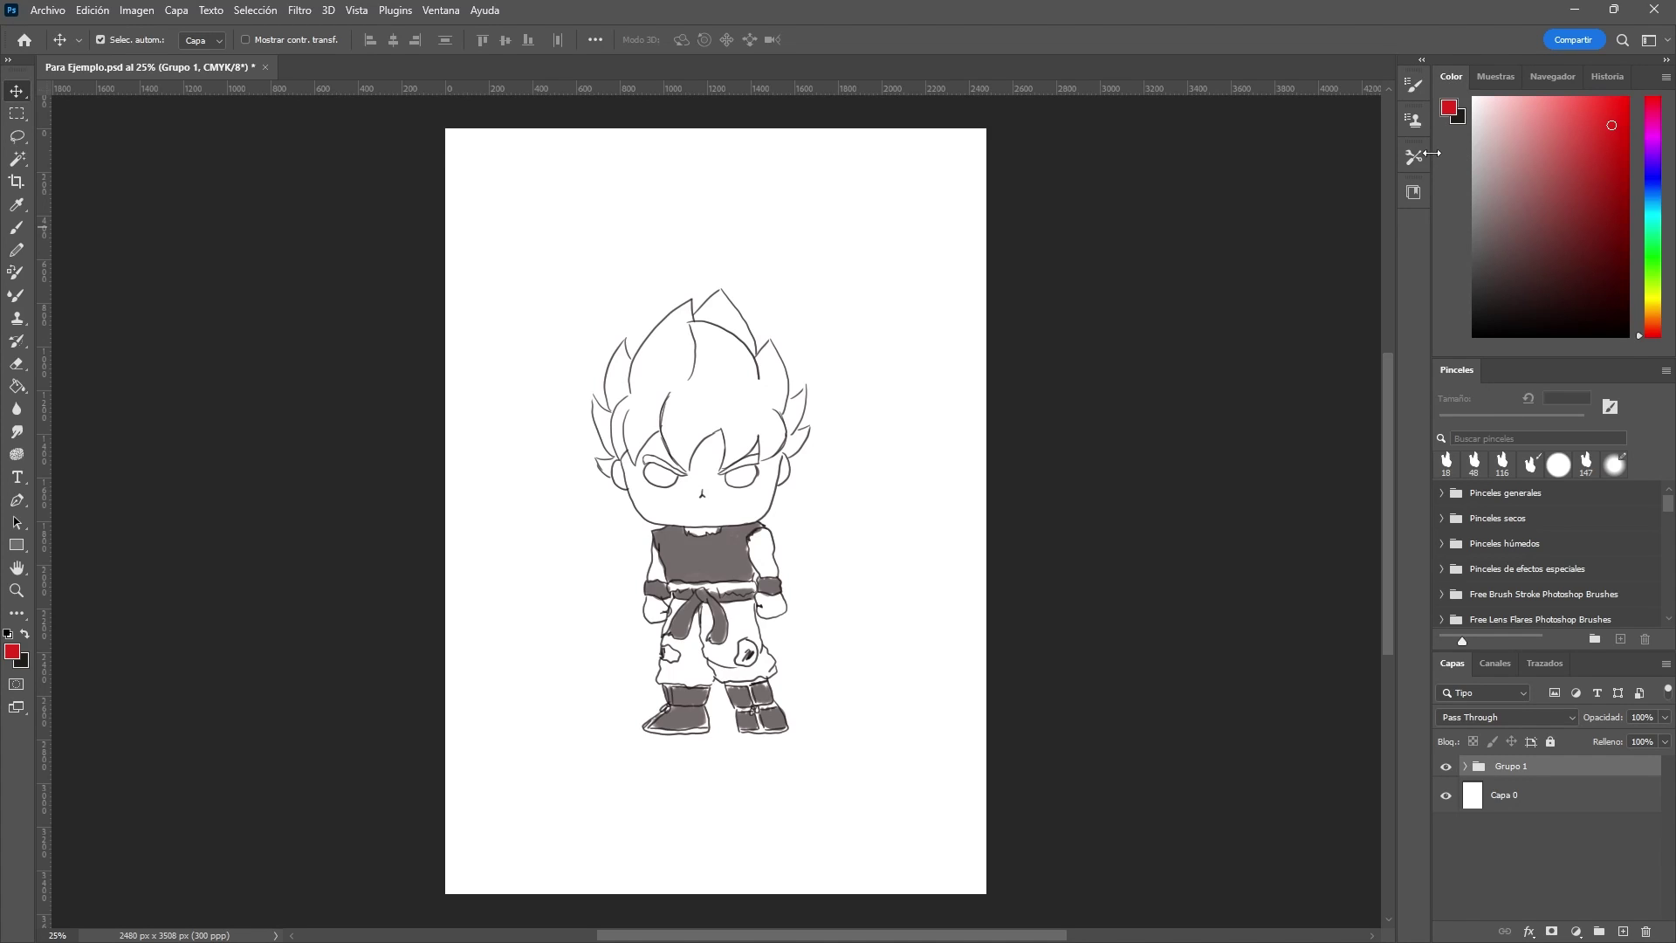
drag(1432, 154, 1388, 154)
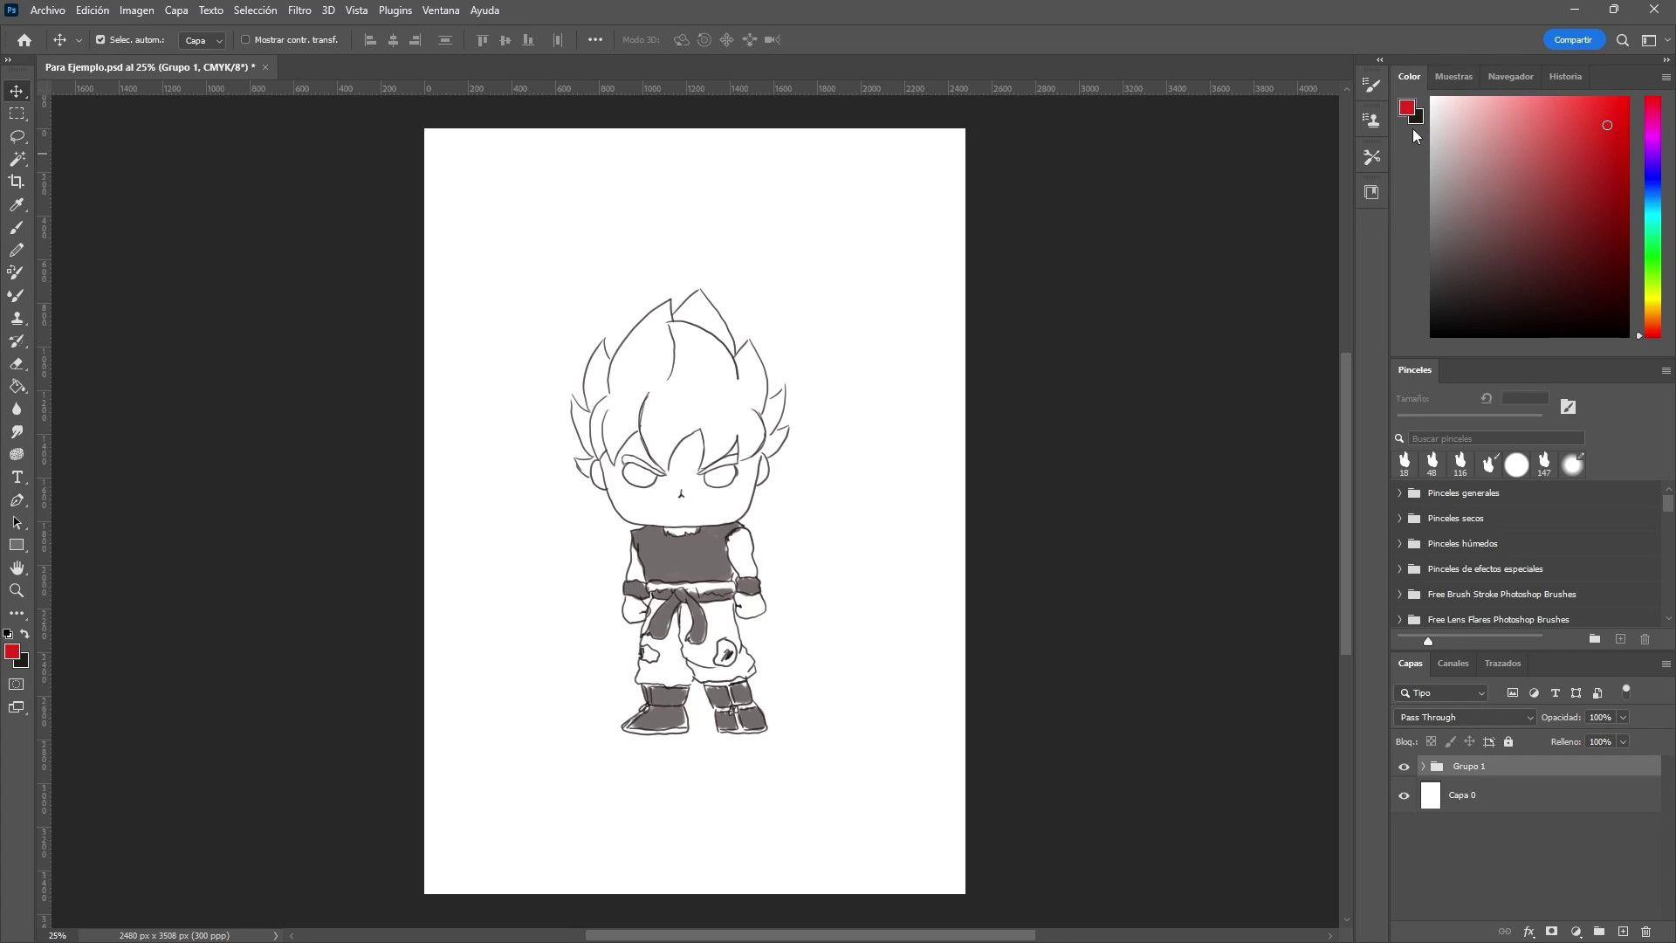
Step: Swap foreground and background colours and back, keeping red as the foreground colour
key(x)
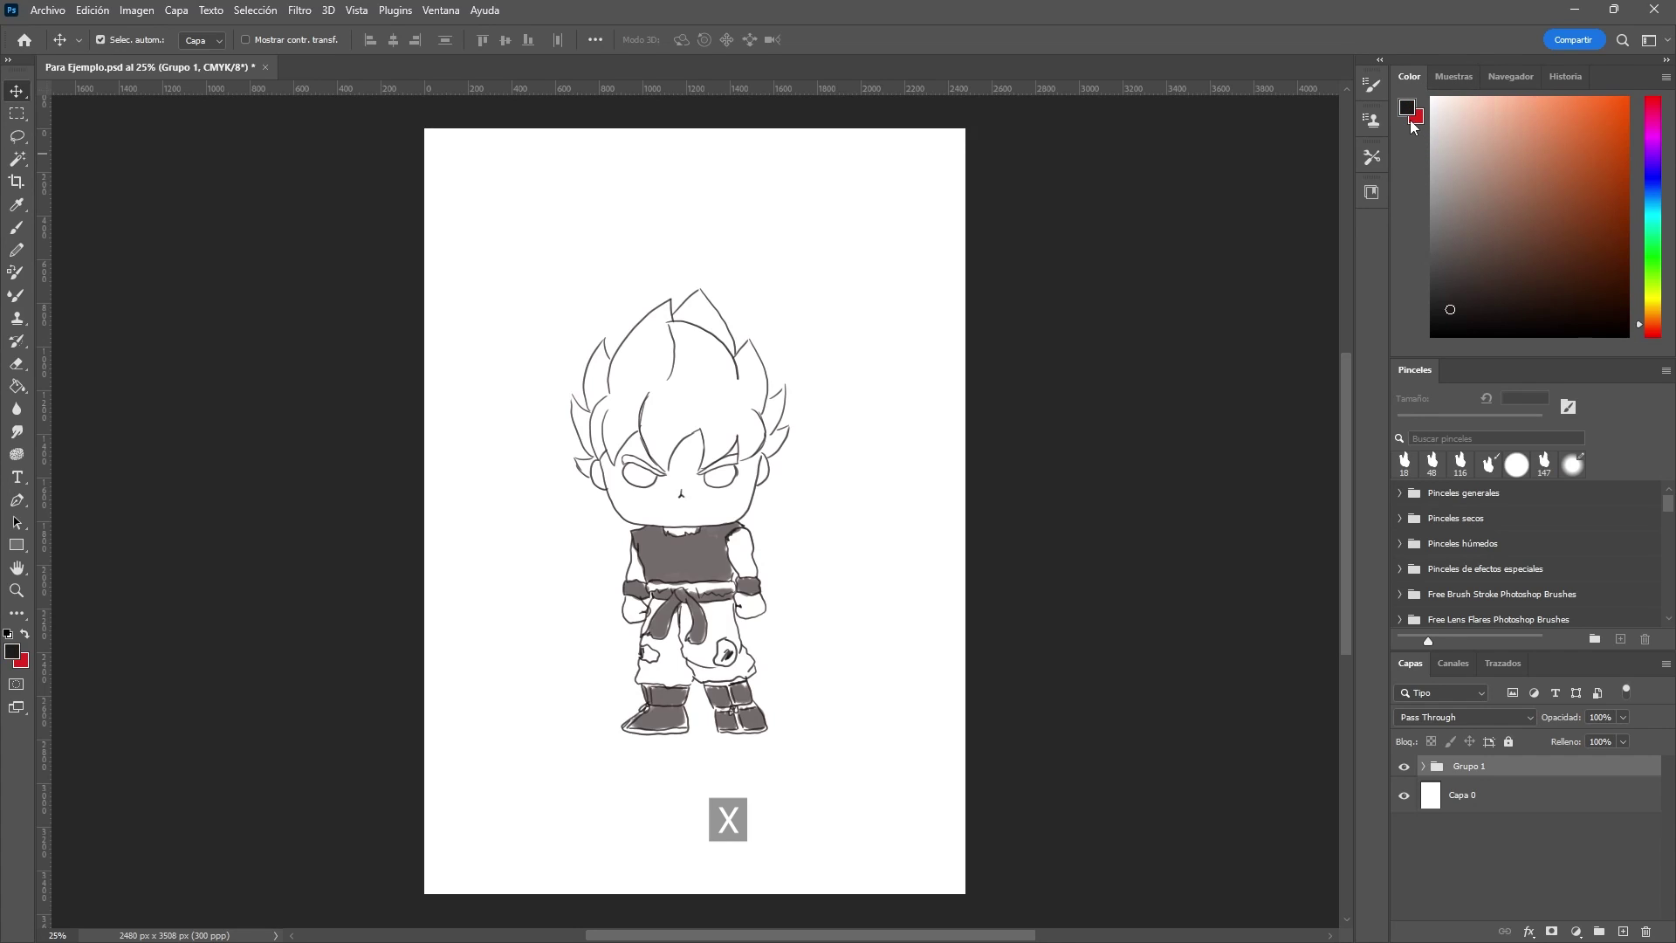
key(x)
key(x)
key(x)
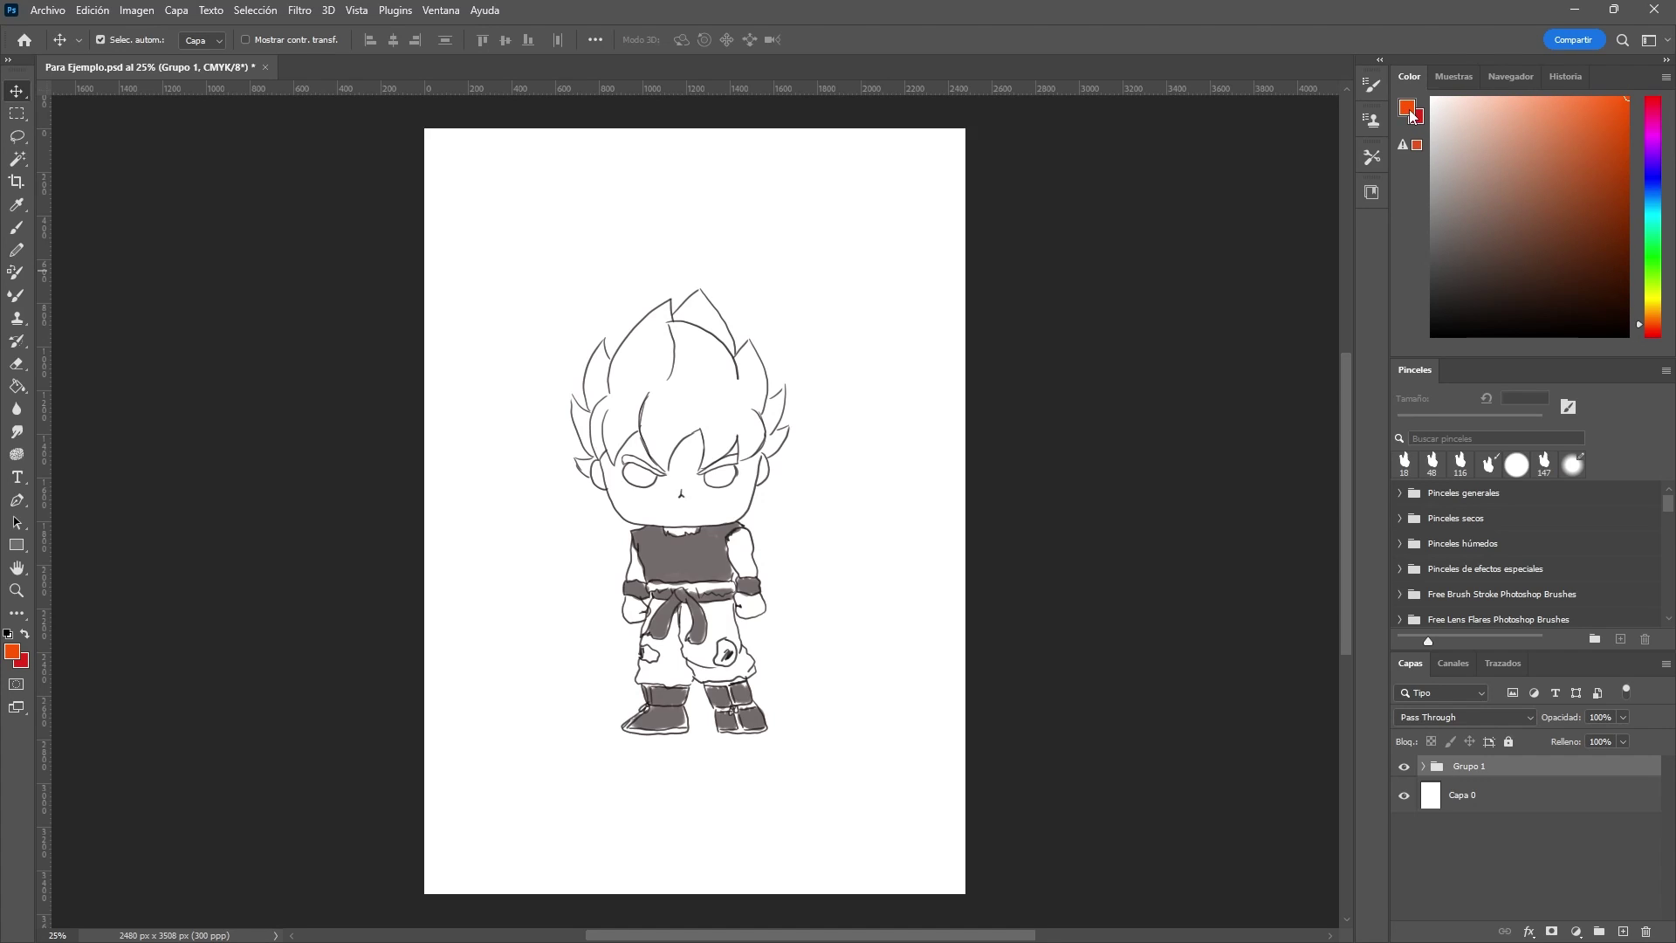
click(1412, 119)
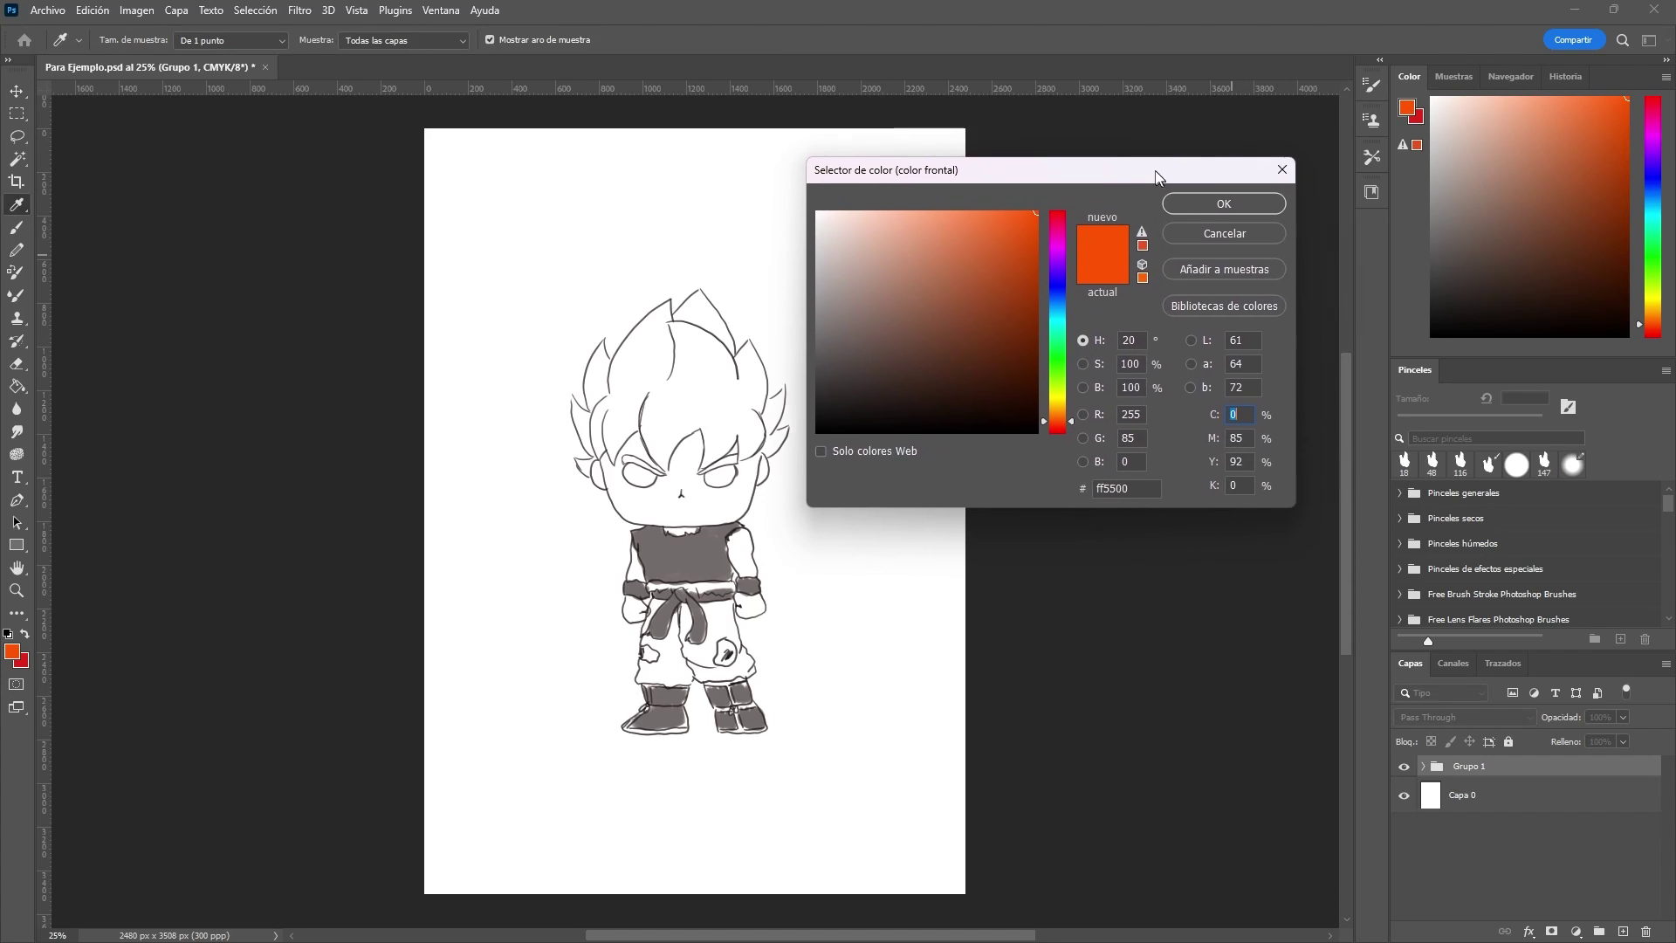
Step: Adjust the orange shade and add it to the swatches as 'Naranjita Test'
drag(1211, 276, 1098, 171)
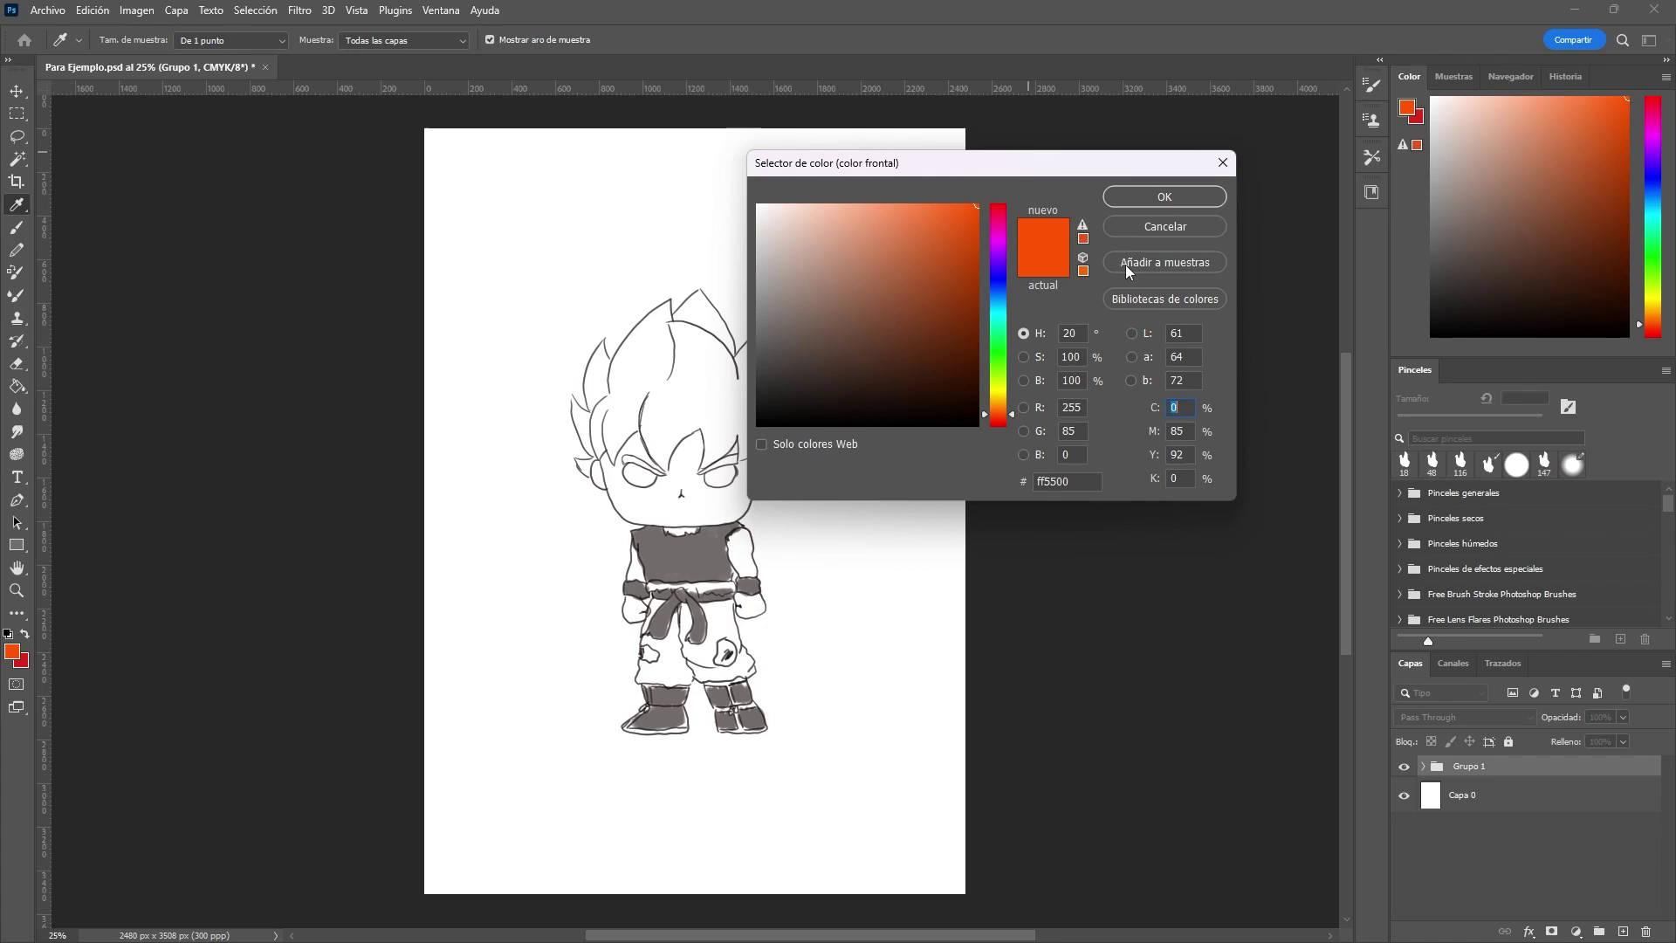
click(970, 216)
mouse_move(961, 206)
mouse_down()
mouse_move(924, 178)
mouse_move(949, 178)
mouse_up()
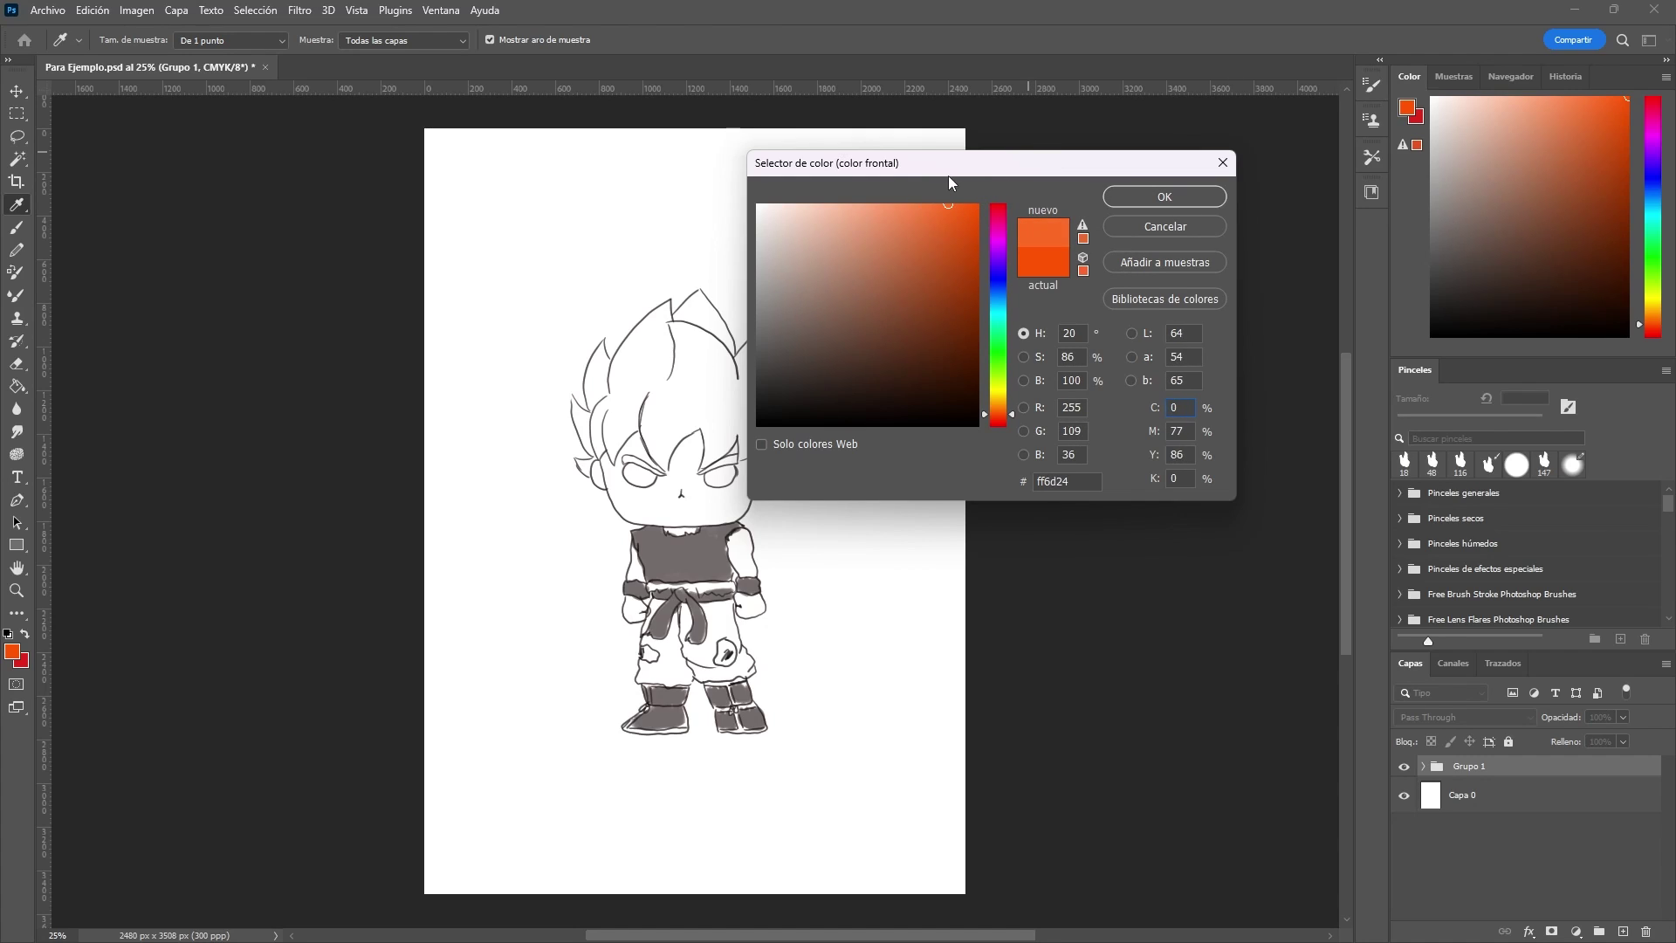
click(1139, 263)
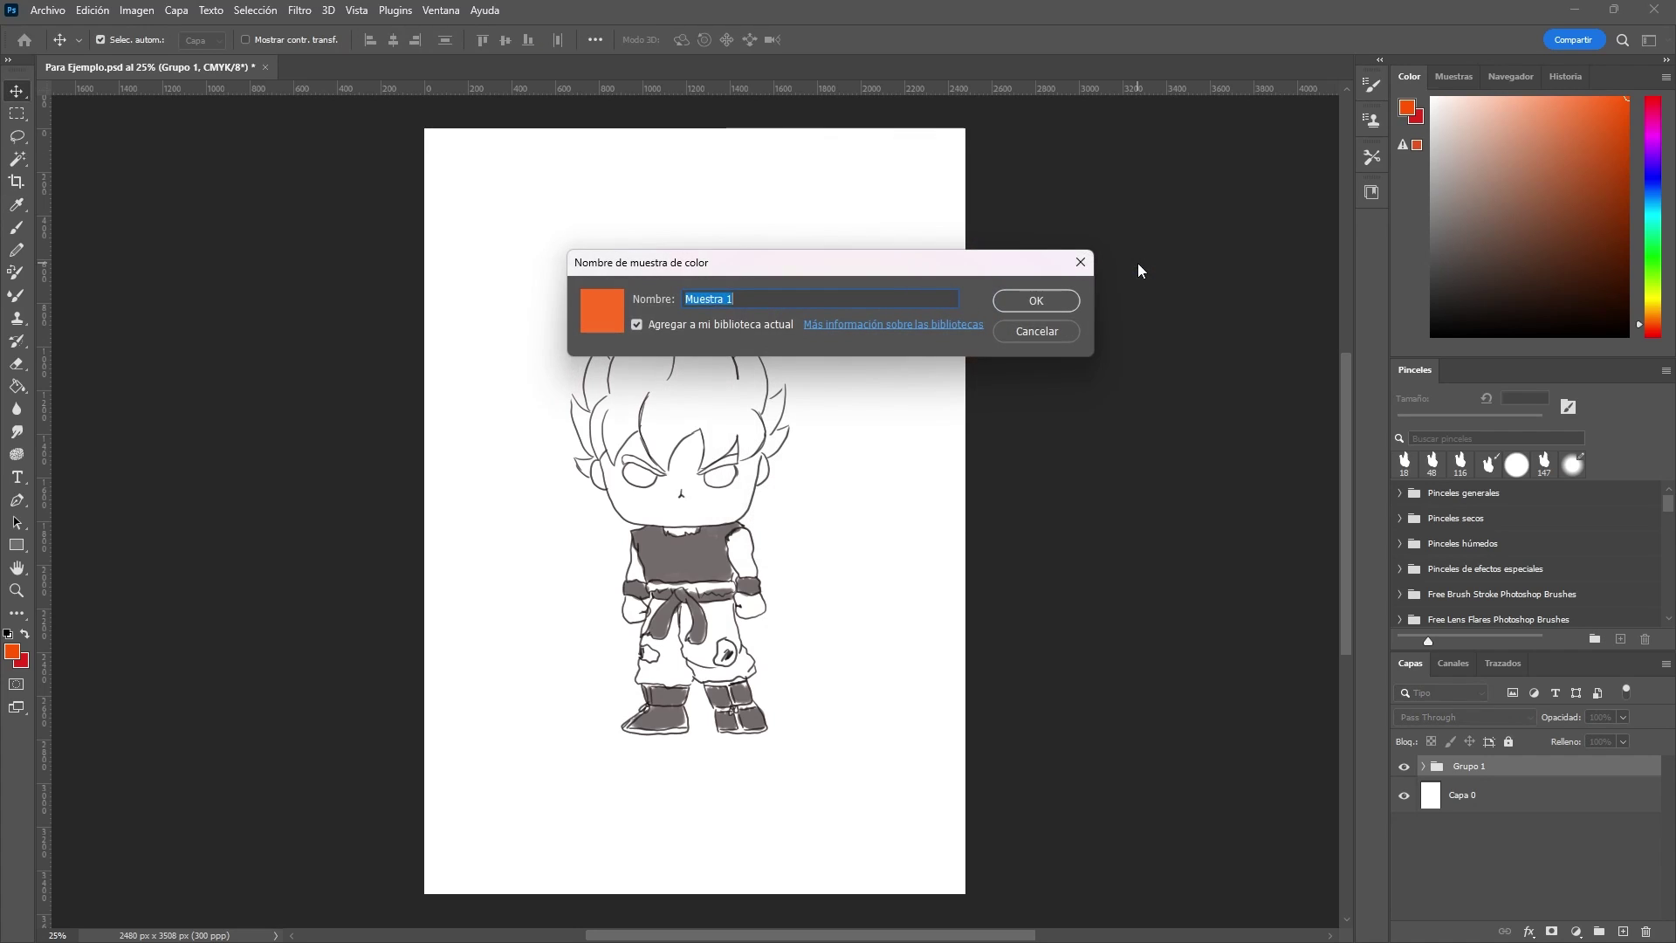
text(Naranja Test)
click(716, 298)
text(t)
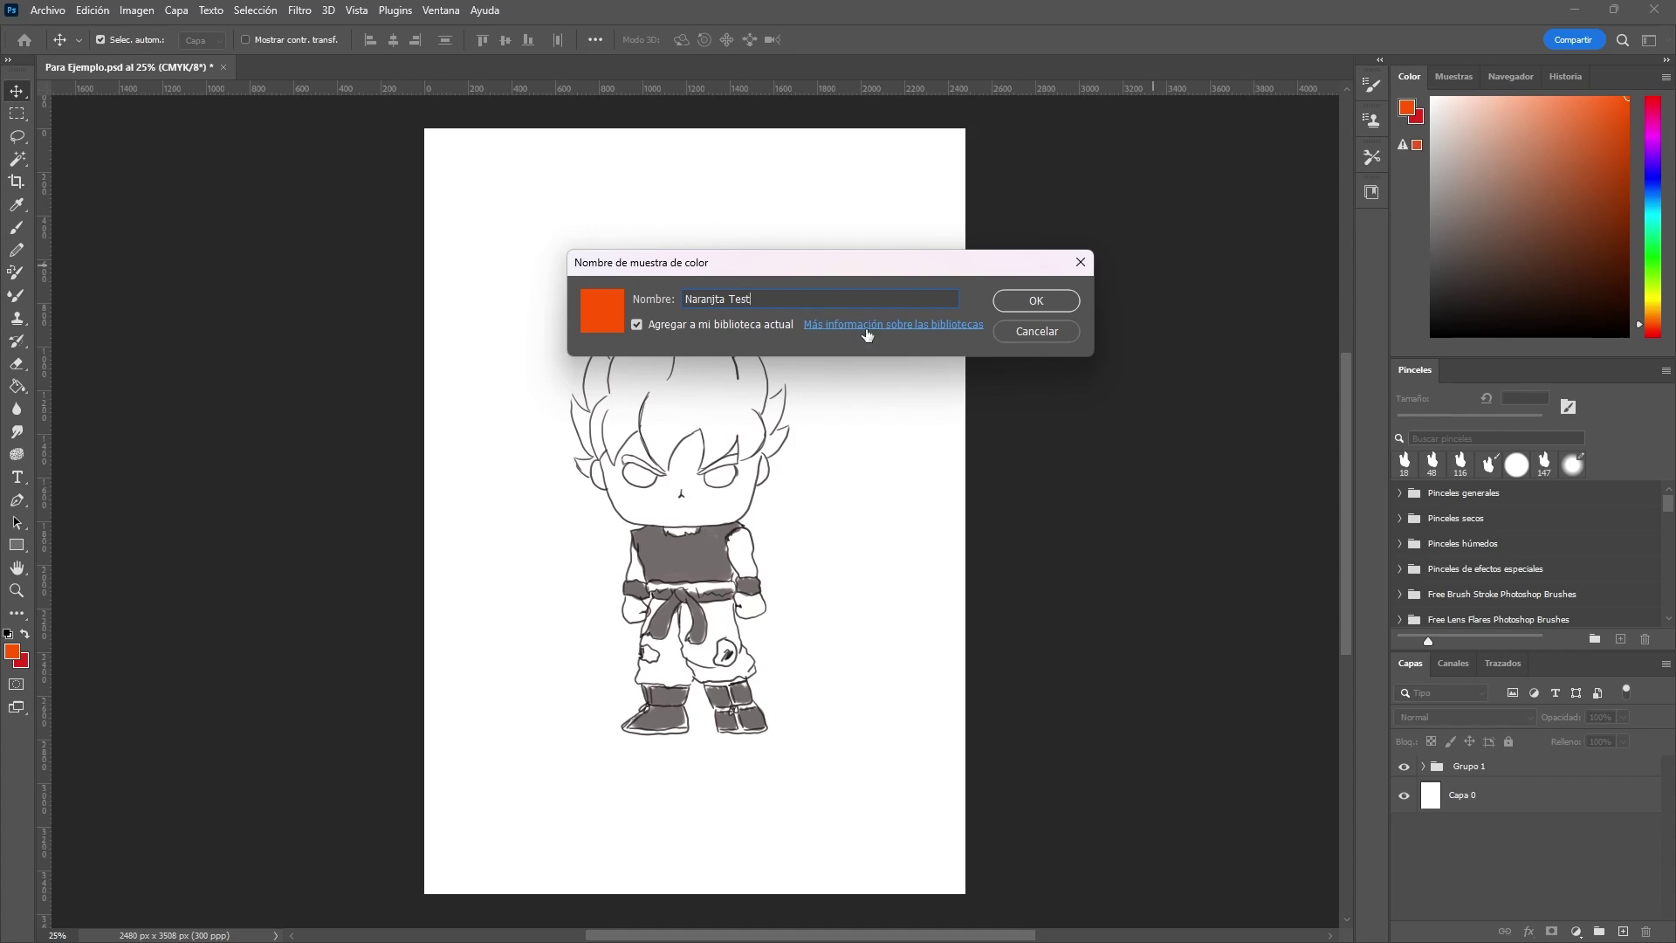
click(1066, 300)
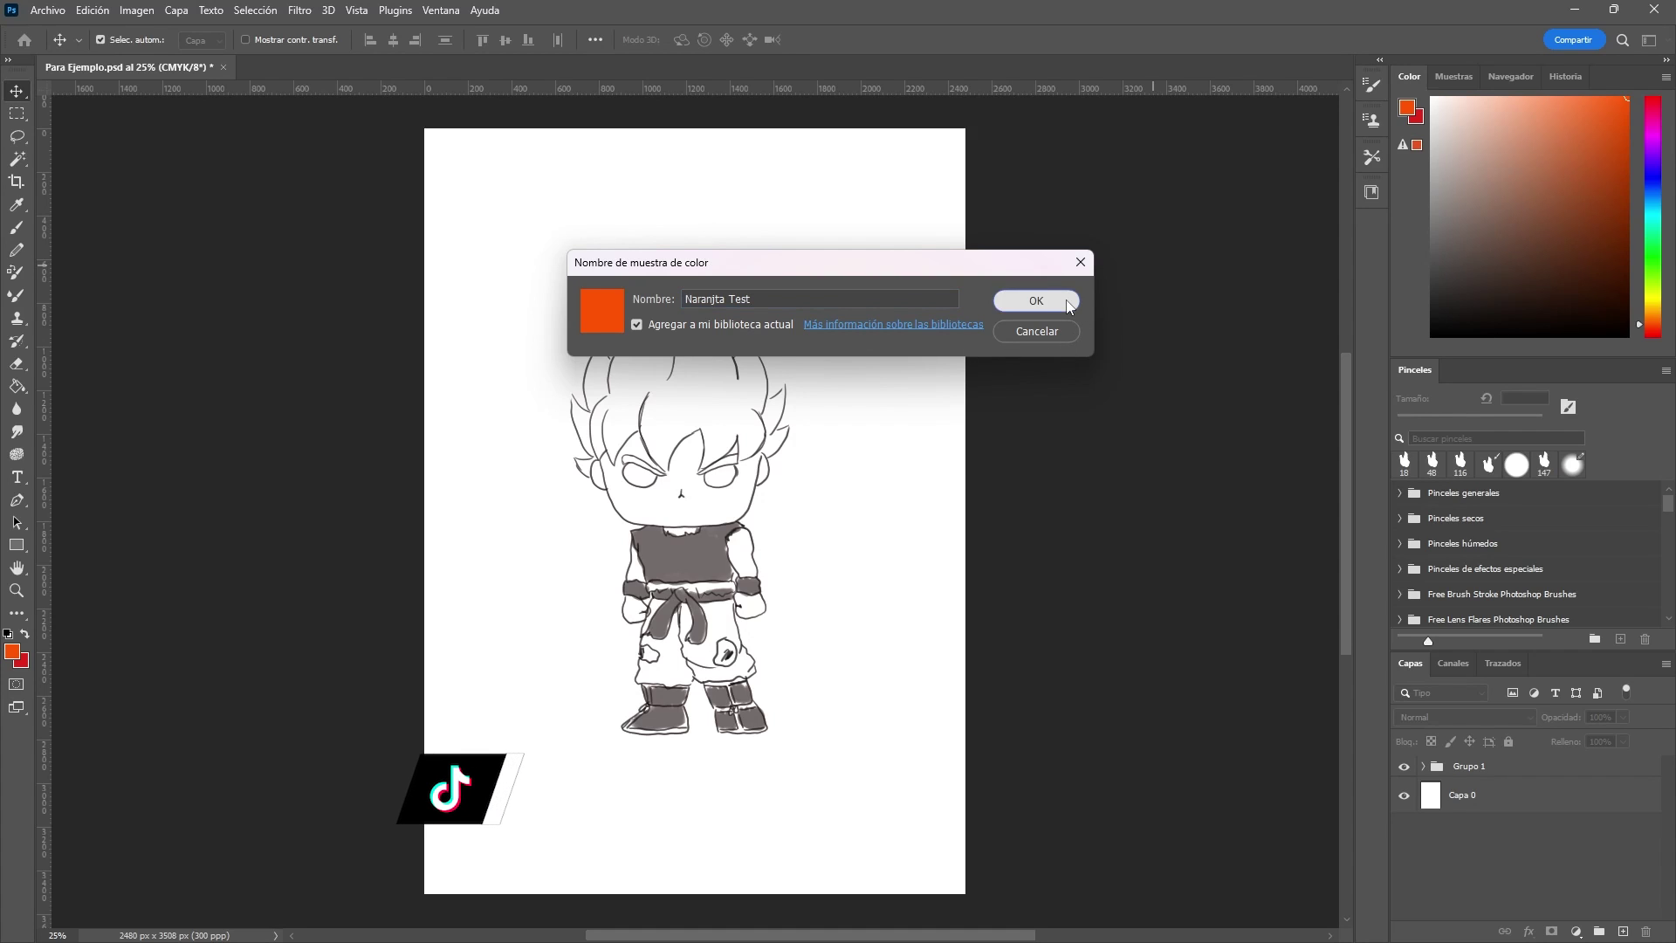
key(Return)
click(1454, 76)
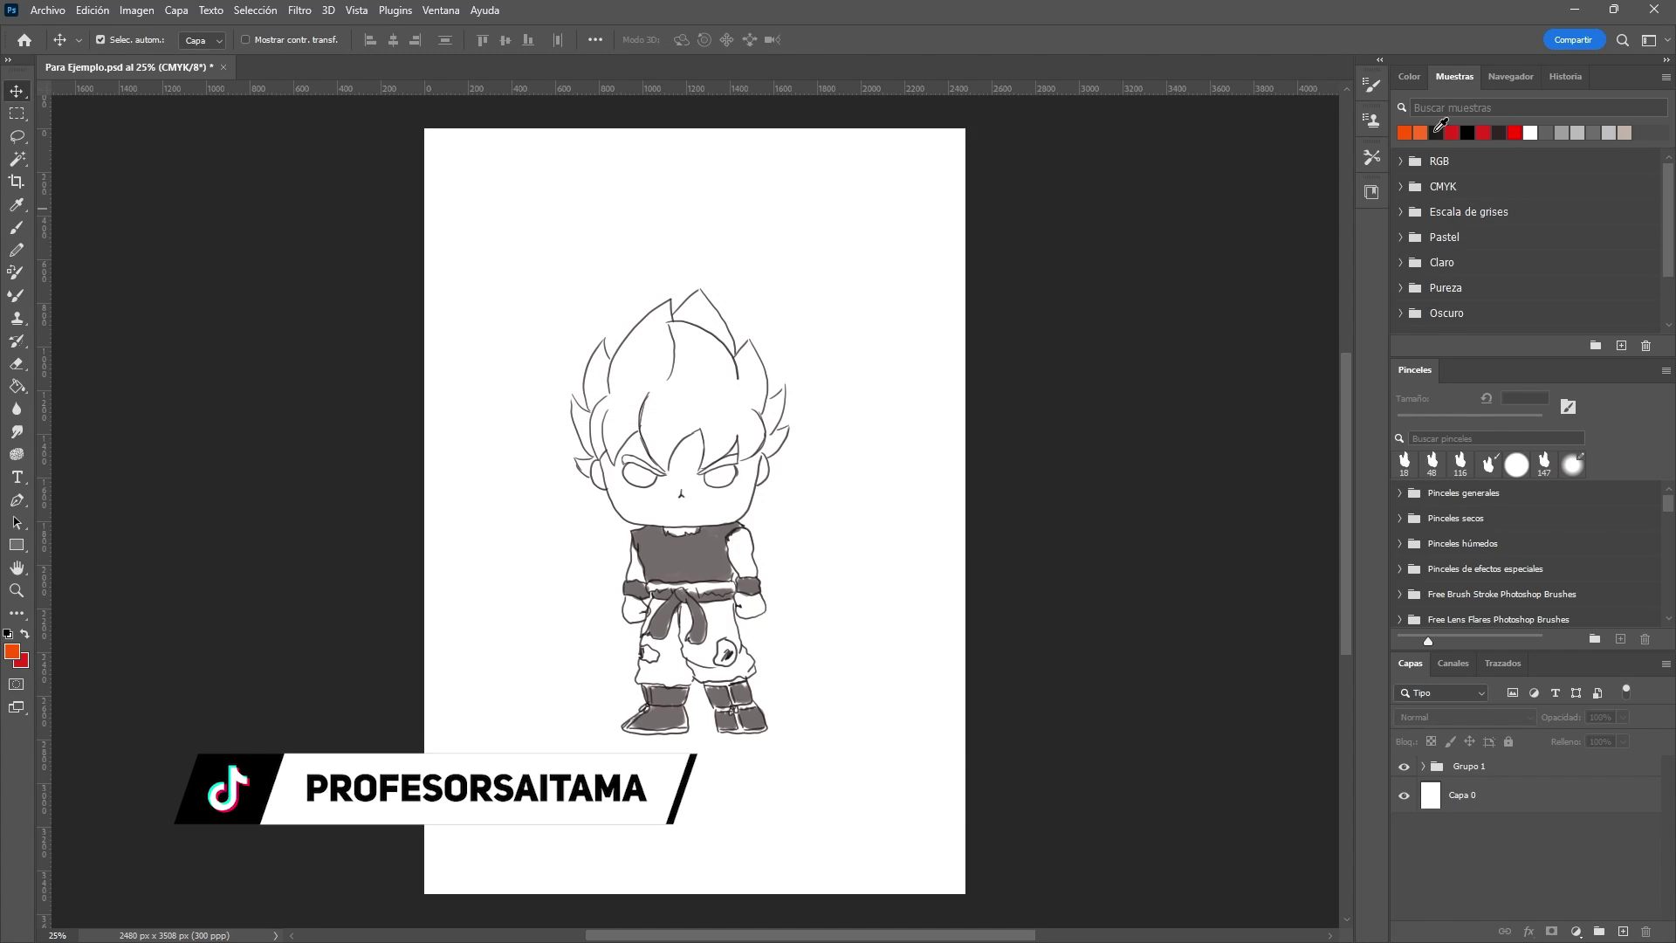
Step: Drag the duplicate orange swatch from the Swatches panel onto the trash icon
scroll(1428, 236, down, 2)
scroll(1428, 236, down, 1)
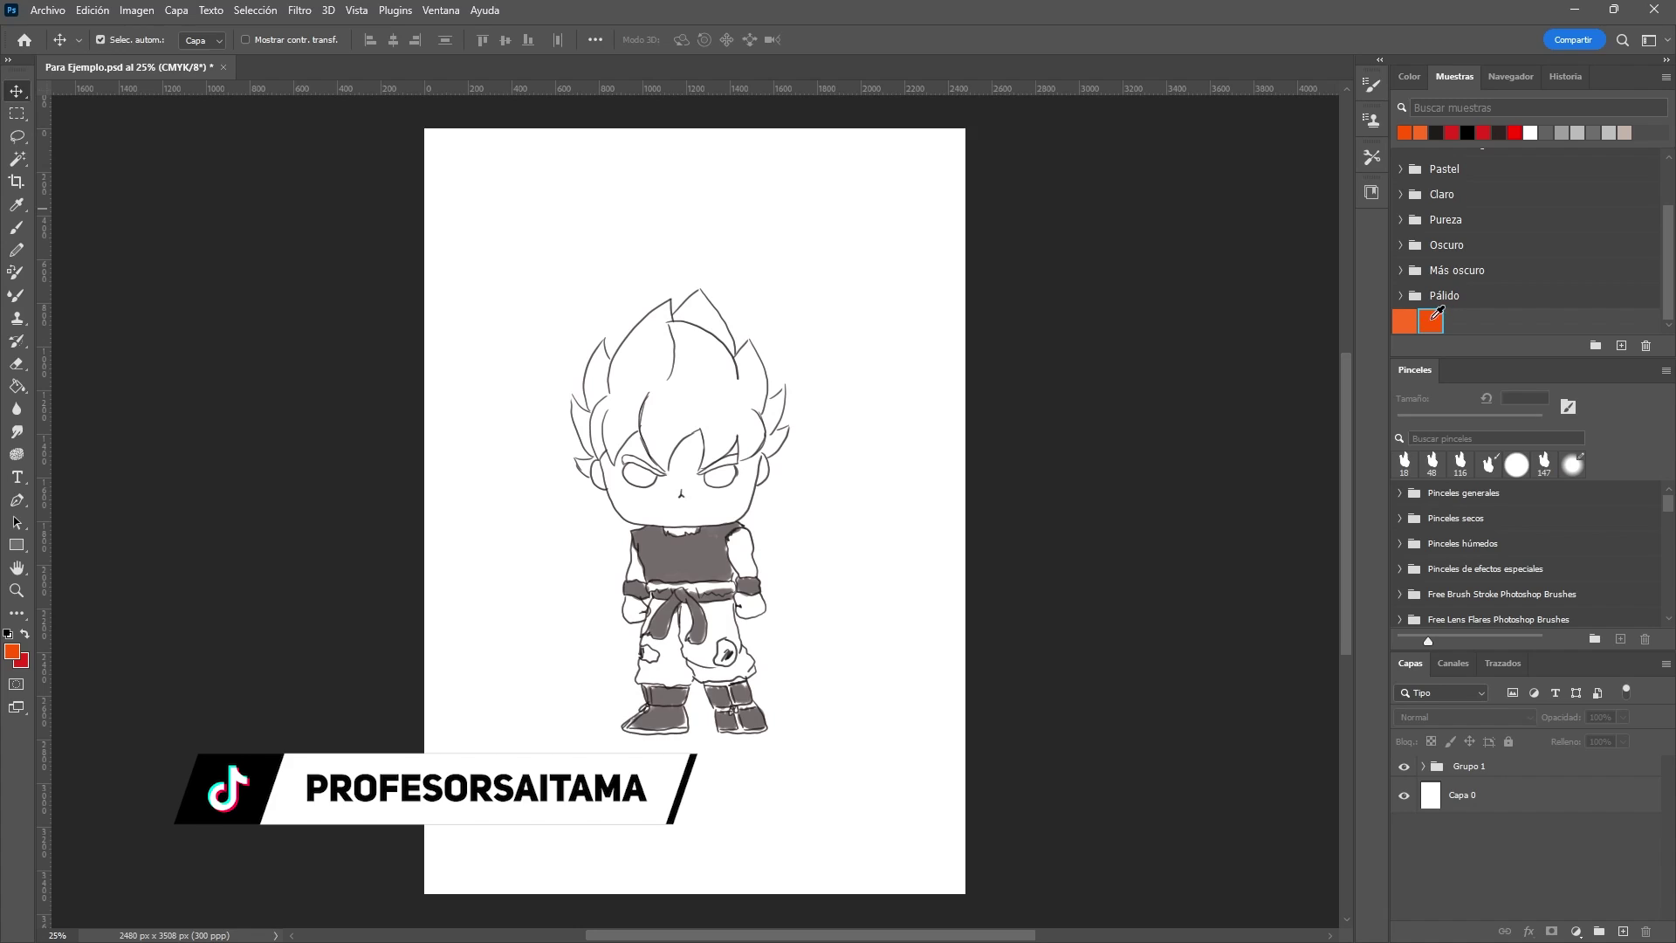
click(1404, 319)
key(a)
mouse_move(1410, 319)
mouse_down()
mouse_move(1604, 323)
mouse_move(1648, 349)
mouse_up()
click(1407, 76)
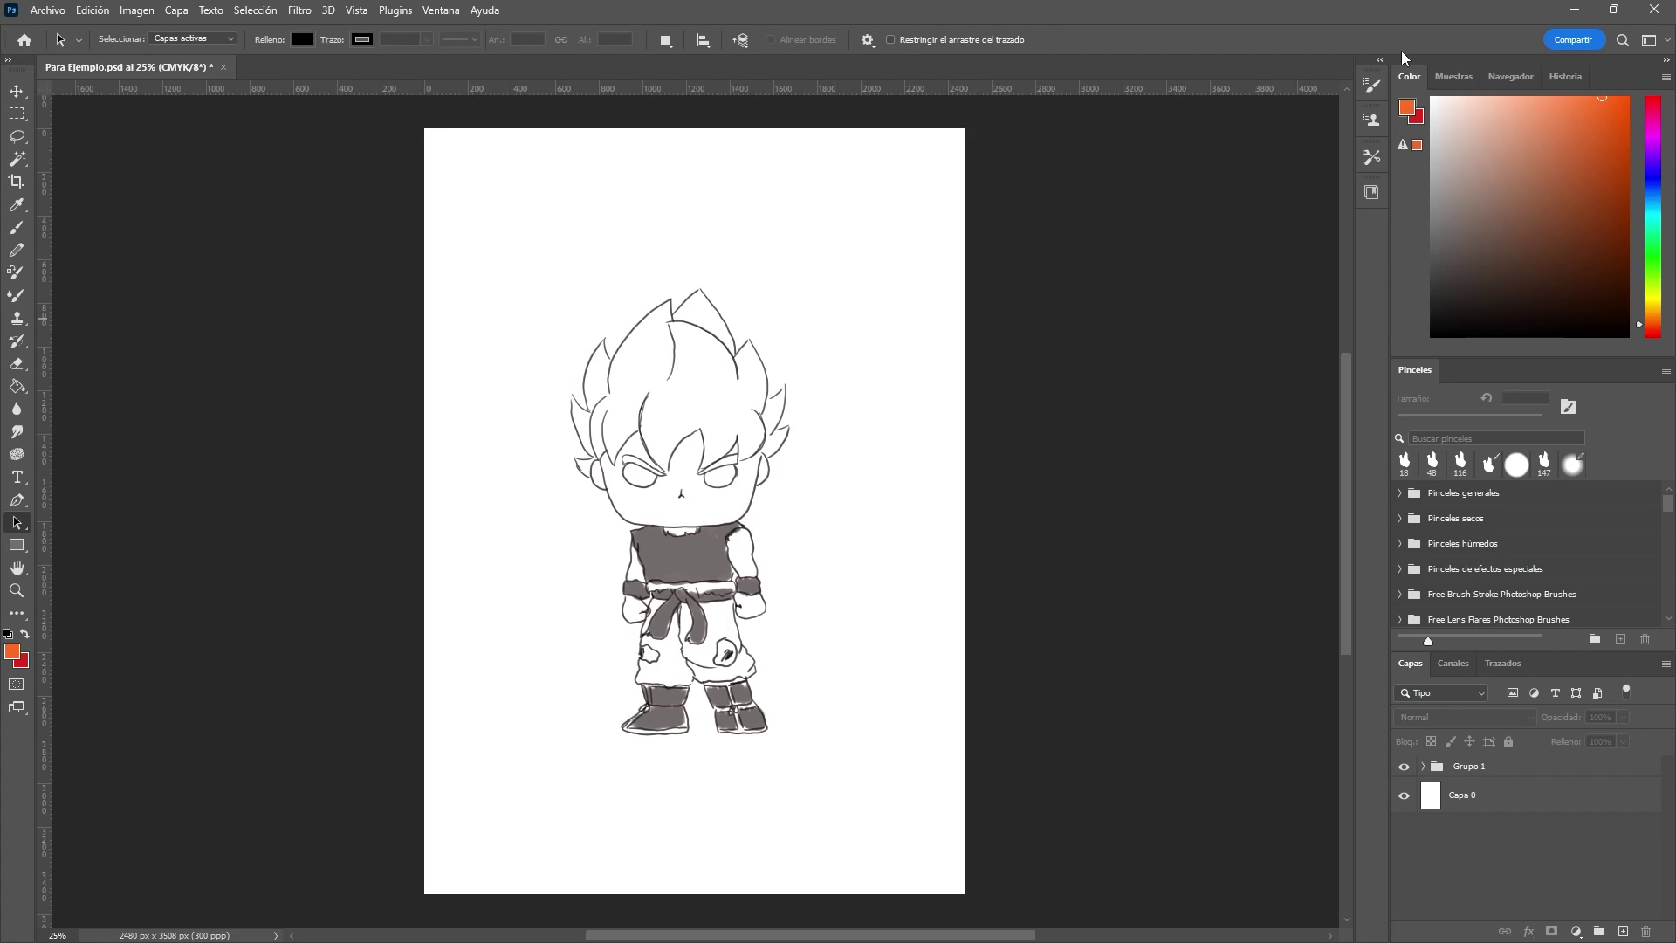